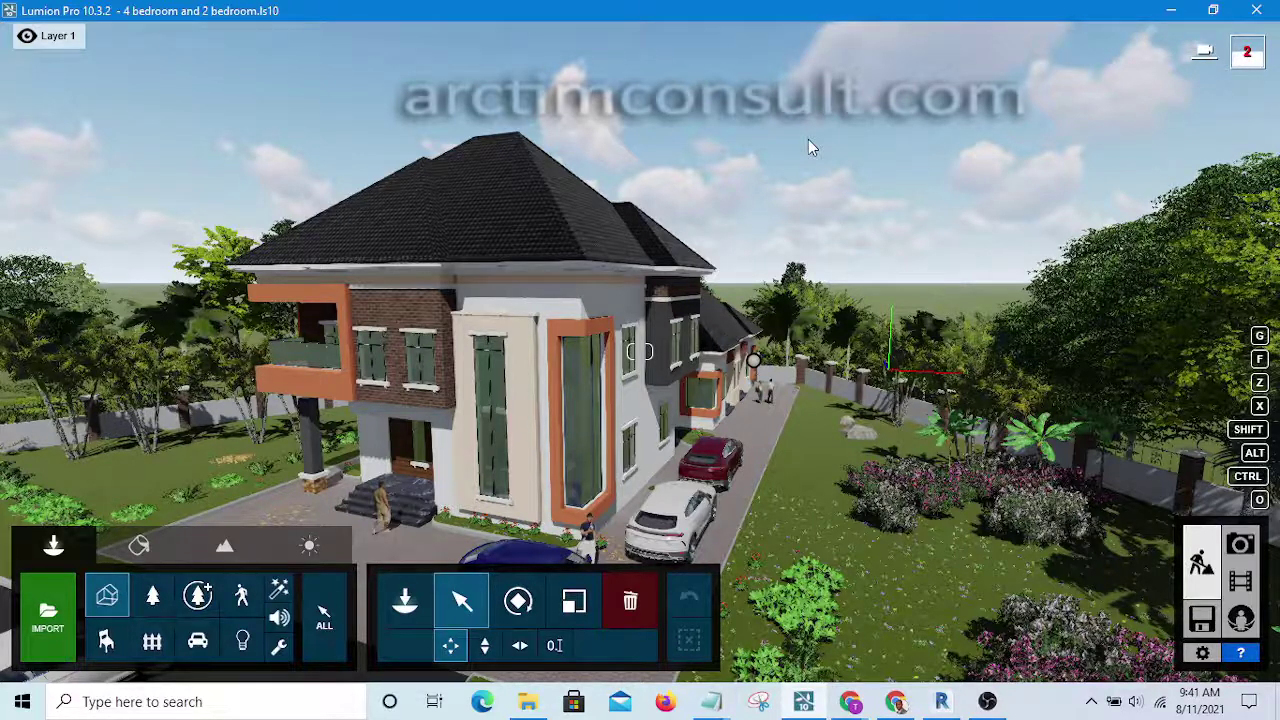
Identify the imported John 2 house model in the Lumion scene as a linked DAE file
key("F3")
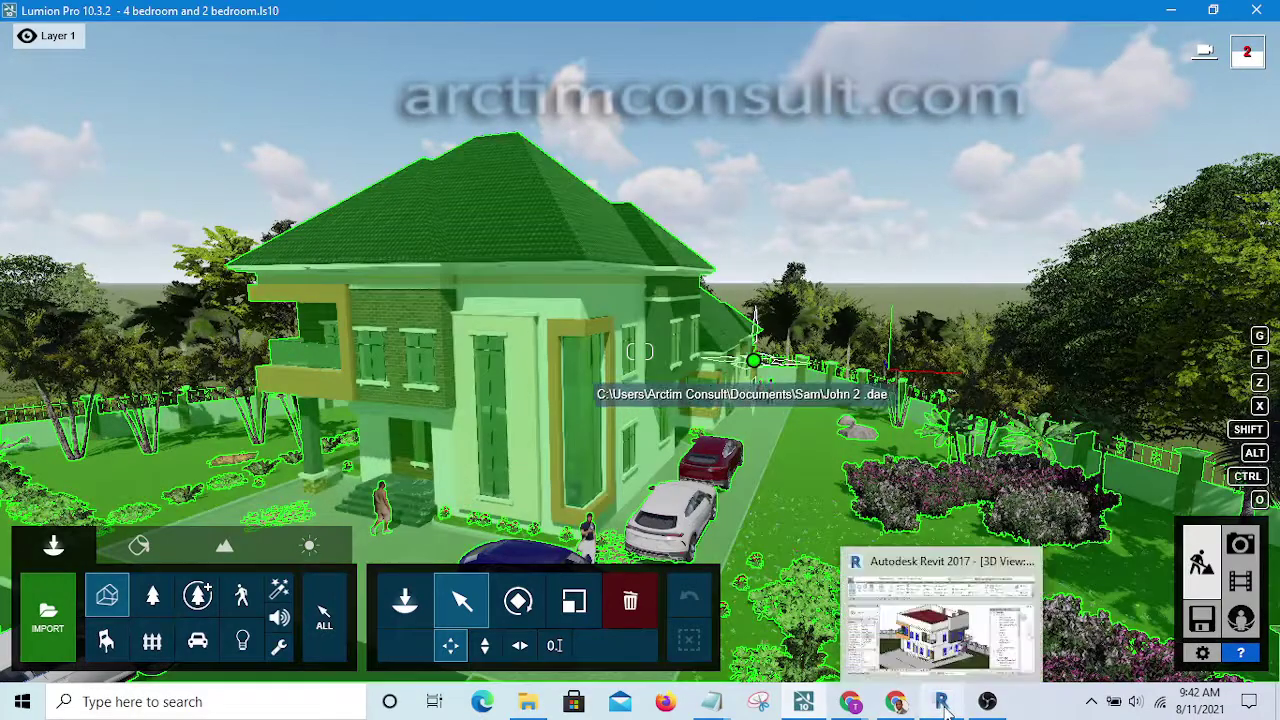
Orbit the flat-roofed John 2 house in Revit's 3D view to see it from several angles
left_click(941, 703)
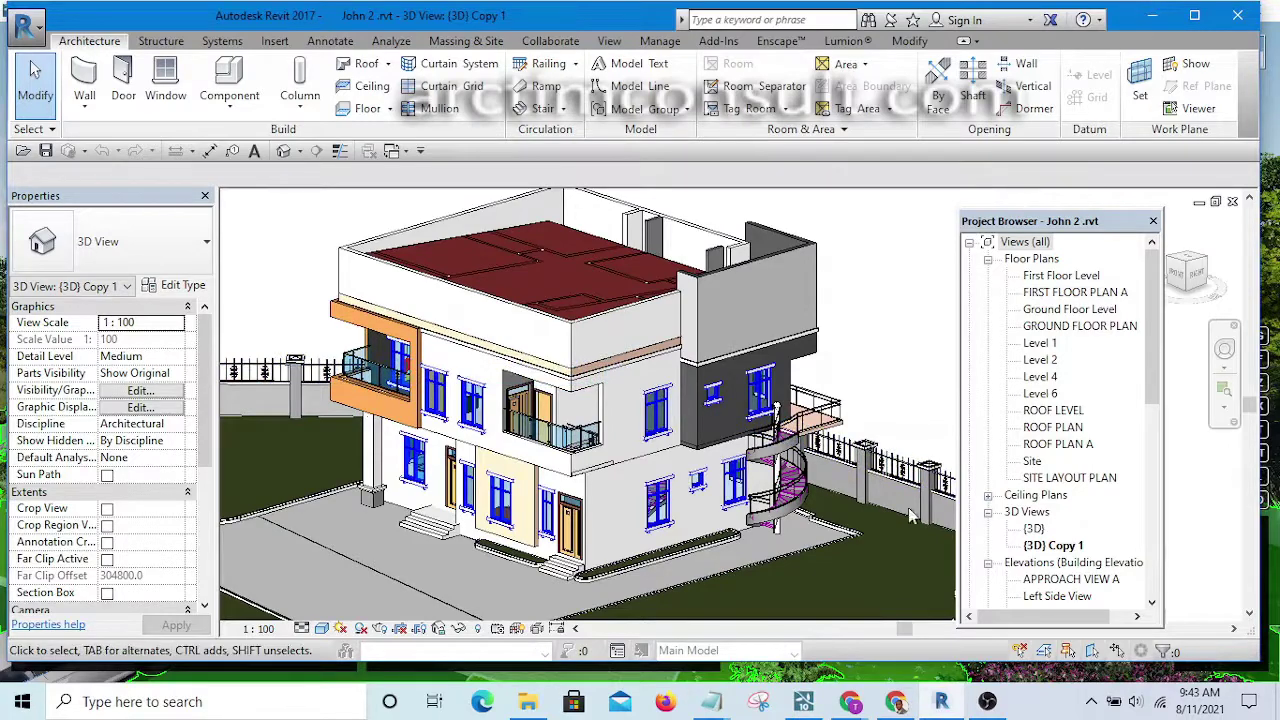
middle_click_drag(895, 357, 760, 576, "shift")
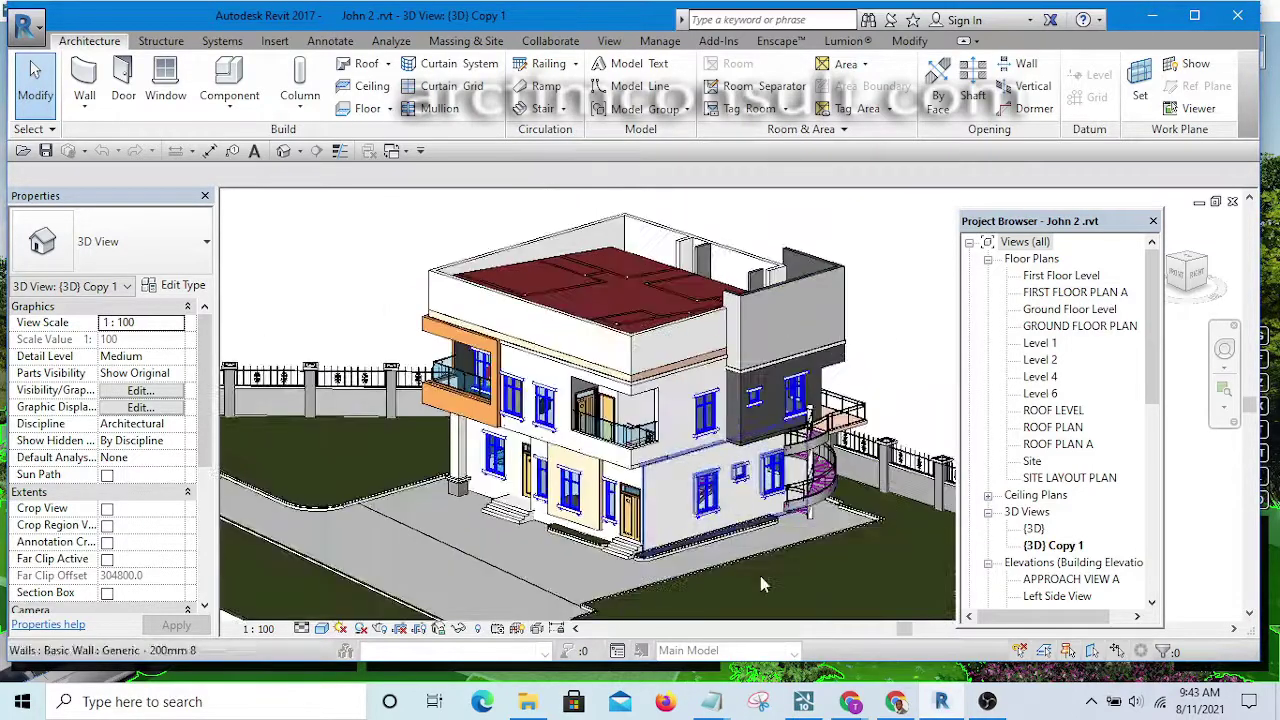
left_click(815, 705)
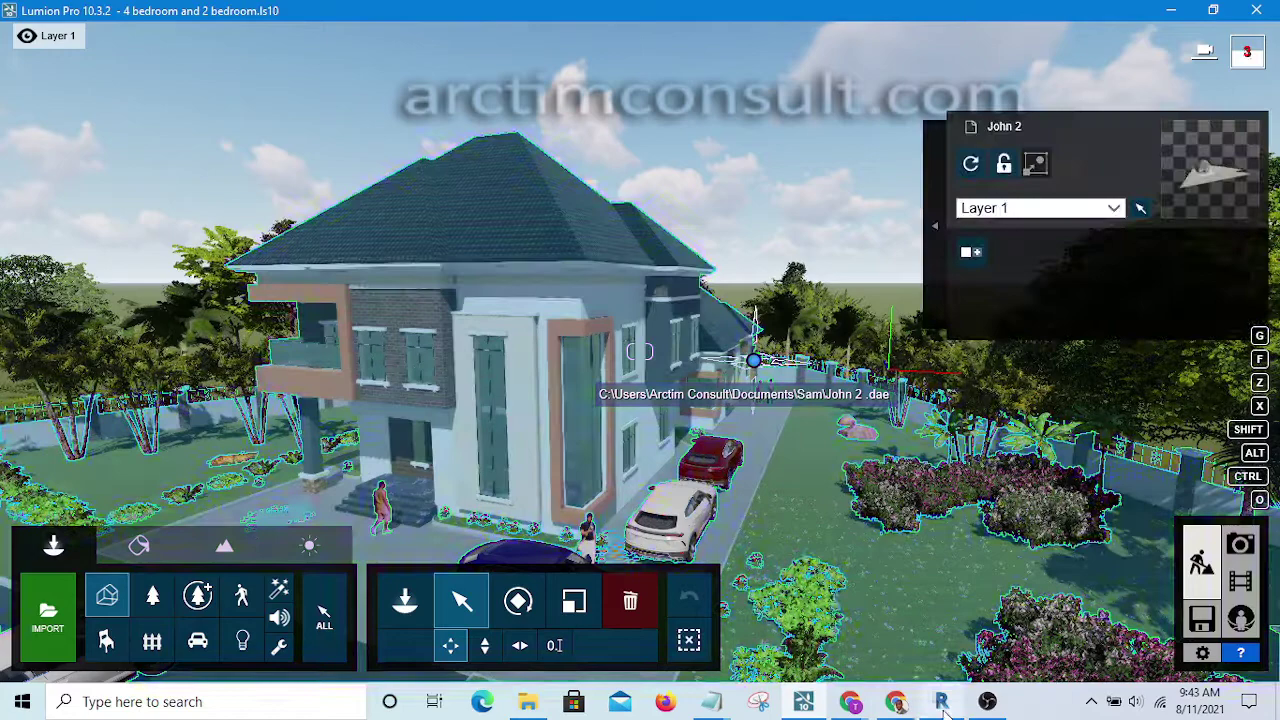
left_click(940, 702)
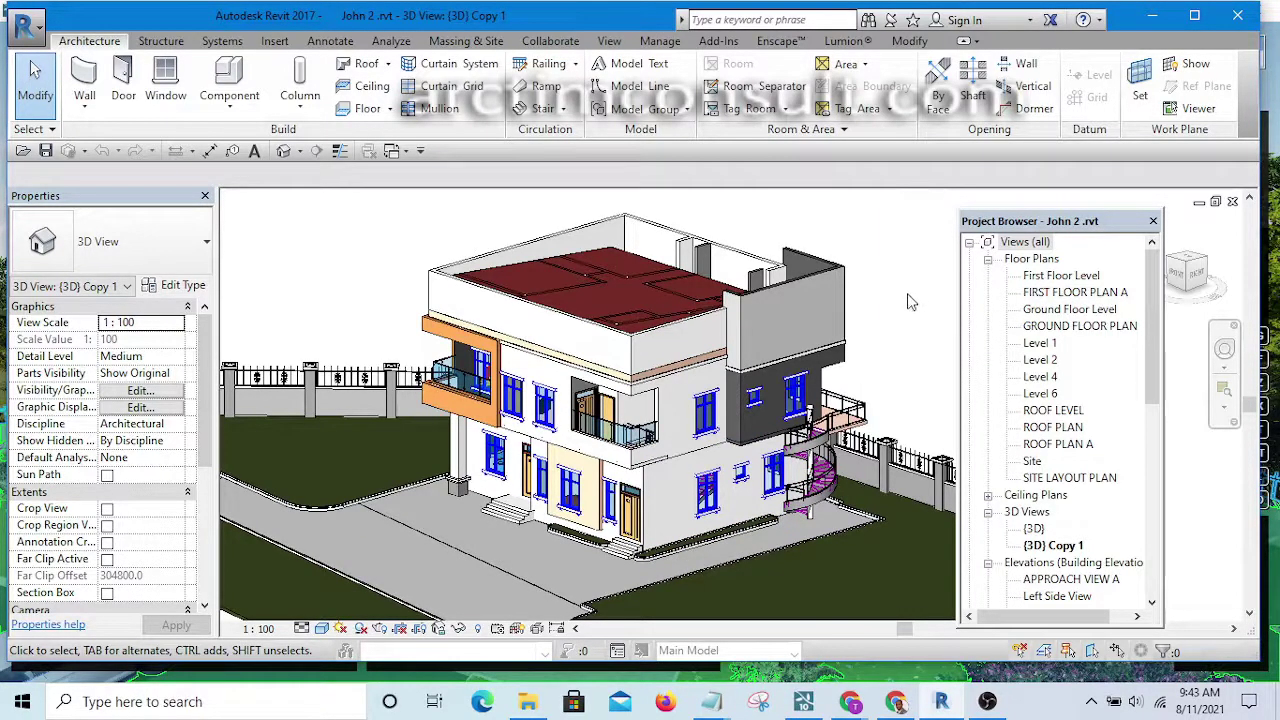
mouse_move(913, 305)
middle_mouse_down("shift")
mouse_move(851, 326)
mouse_move(903, 336)
mouse_move(893, 331)
mouse_move(905, 398)
mouse_move(920, 390)
mouse_move(905, 399)
middle_mouse_up("shift")
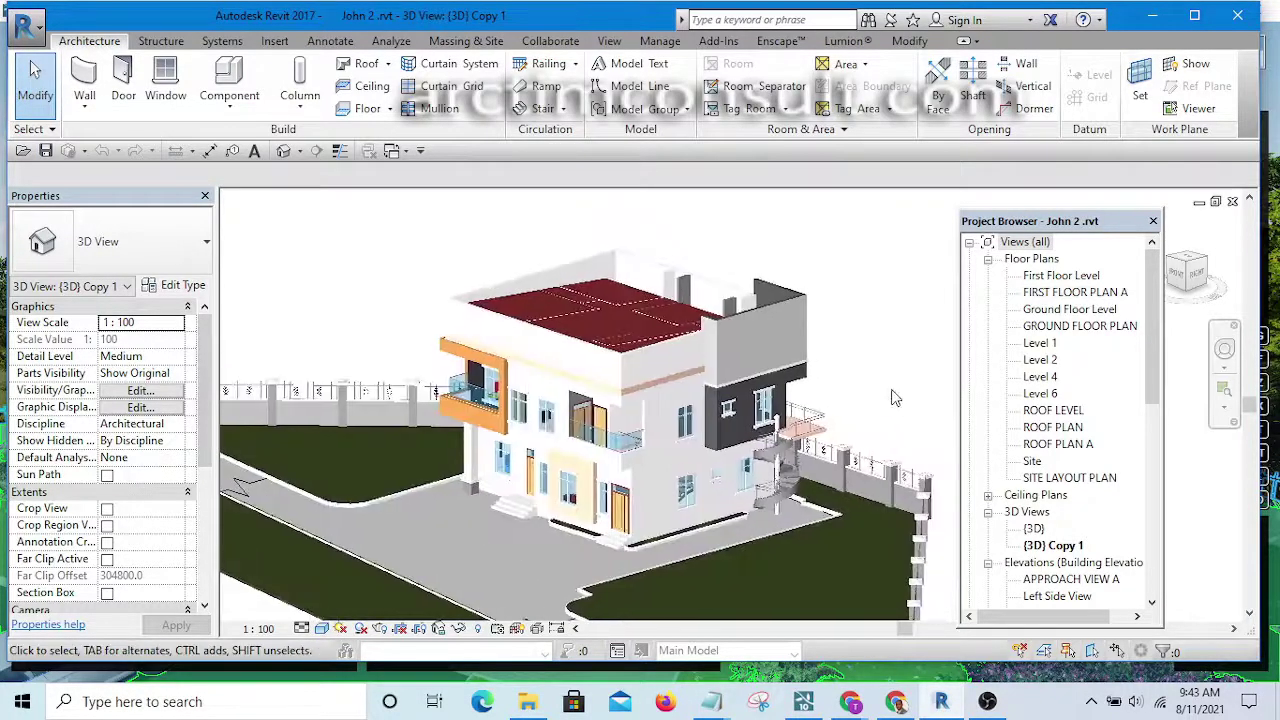
scroll(897, 400, "up", 2)
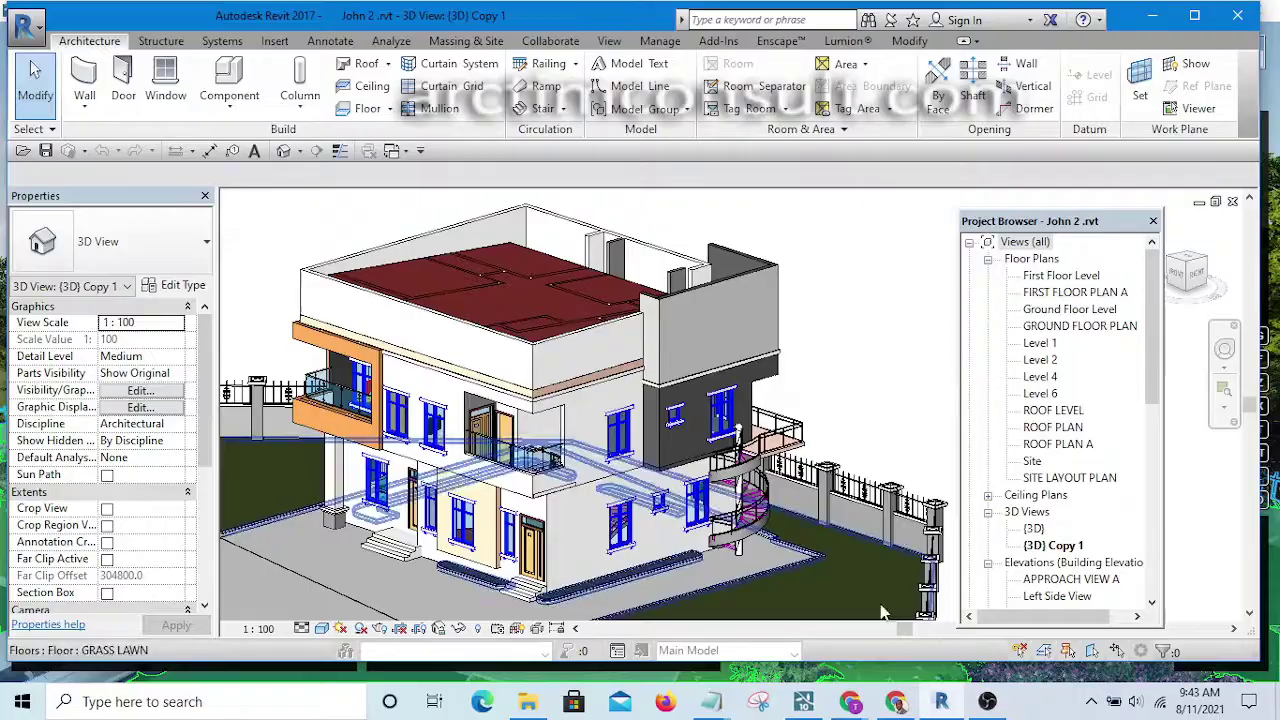
Open the Arctim Consult footer's 'Lumion Tutorial' link in a new Chrome tab and view it
left_click(897, 705)
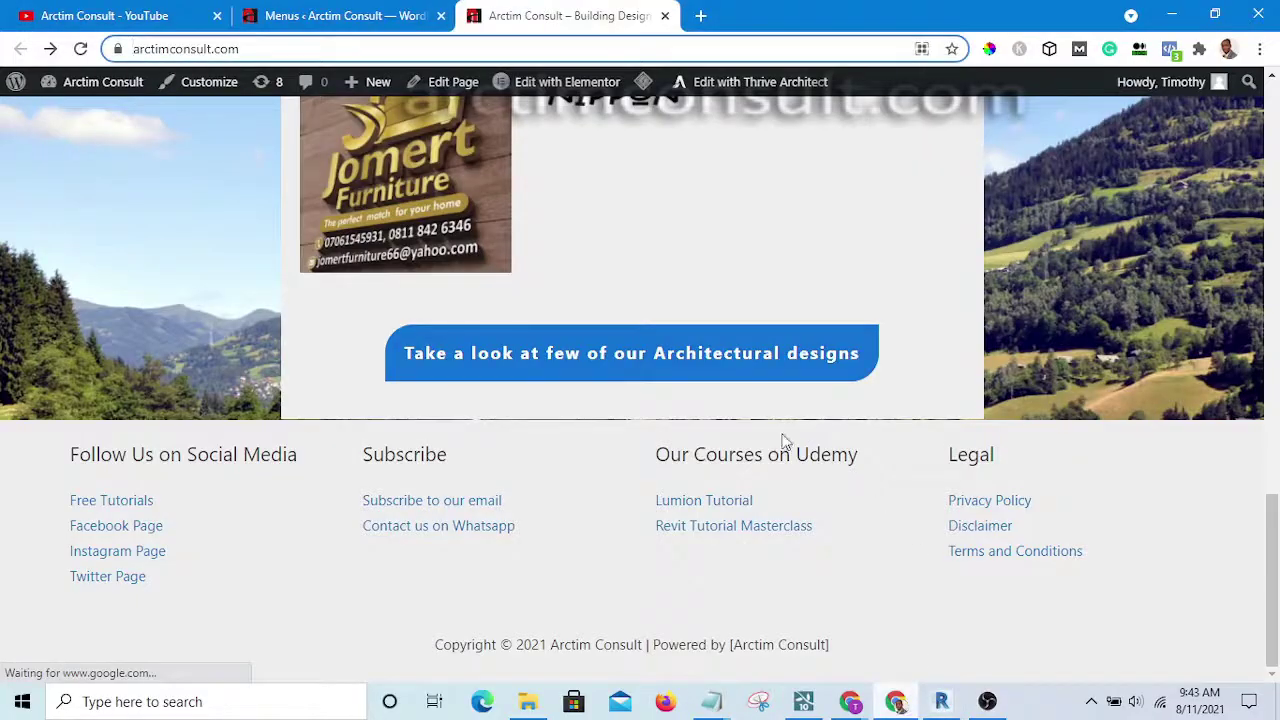
scroll(699, 457, "up", 2)
scroll(699, 457, "down", 2)
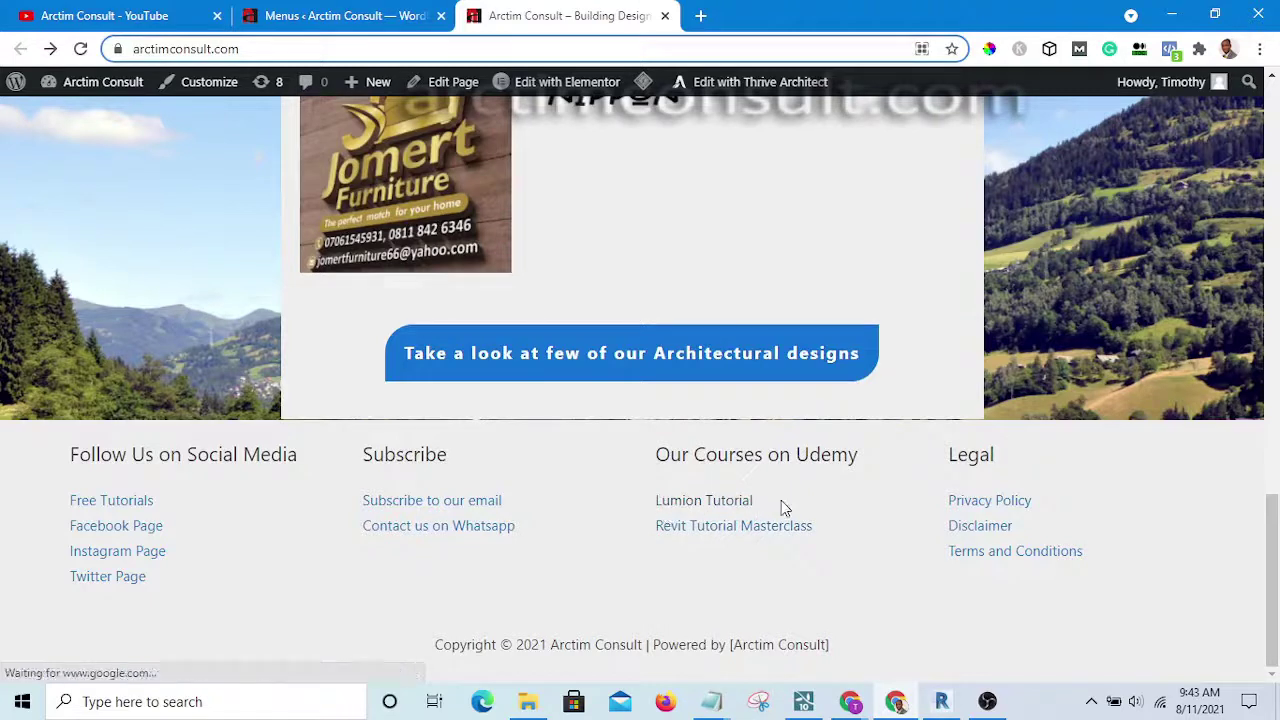
left_click(697, 535)
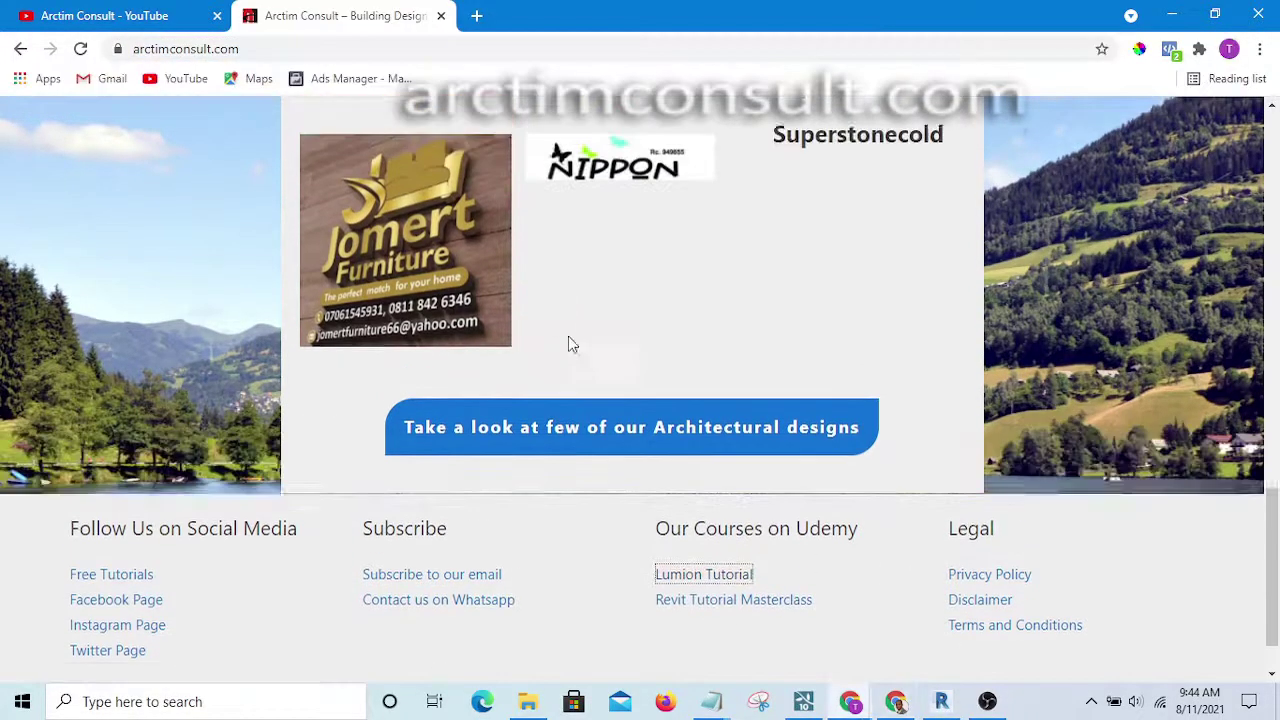
scroll(590, 360, "down", 2)
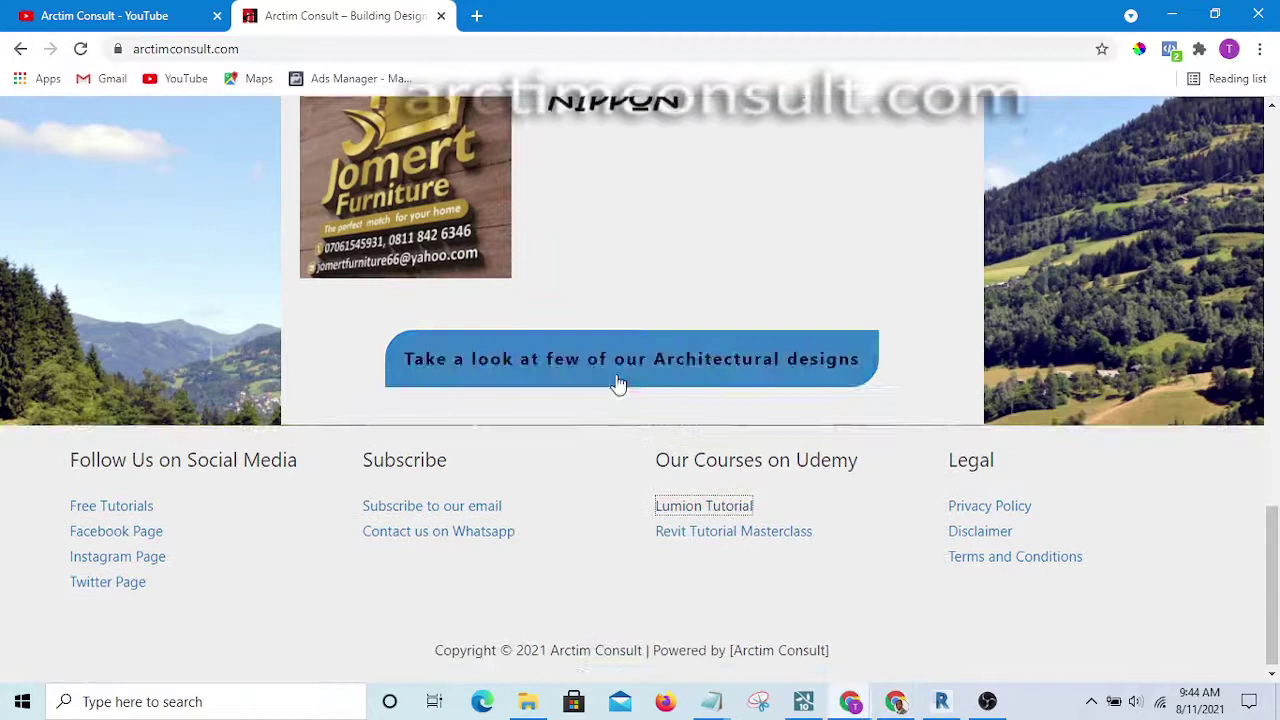
left_click(787, 501)
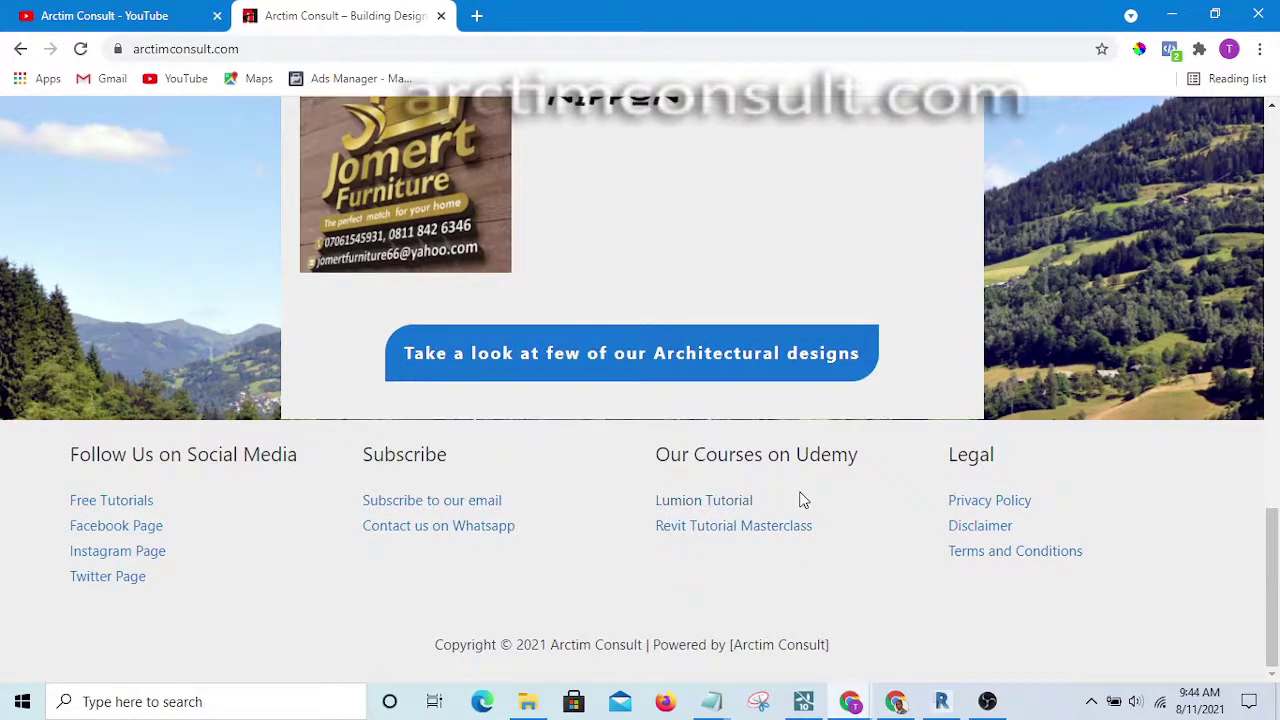
right_click(689, 509)
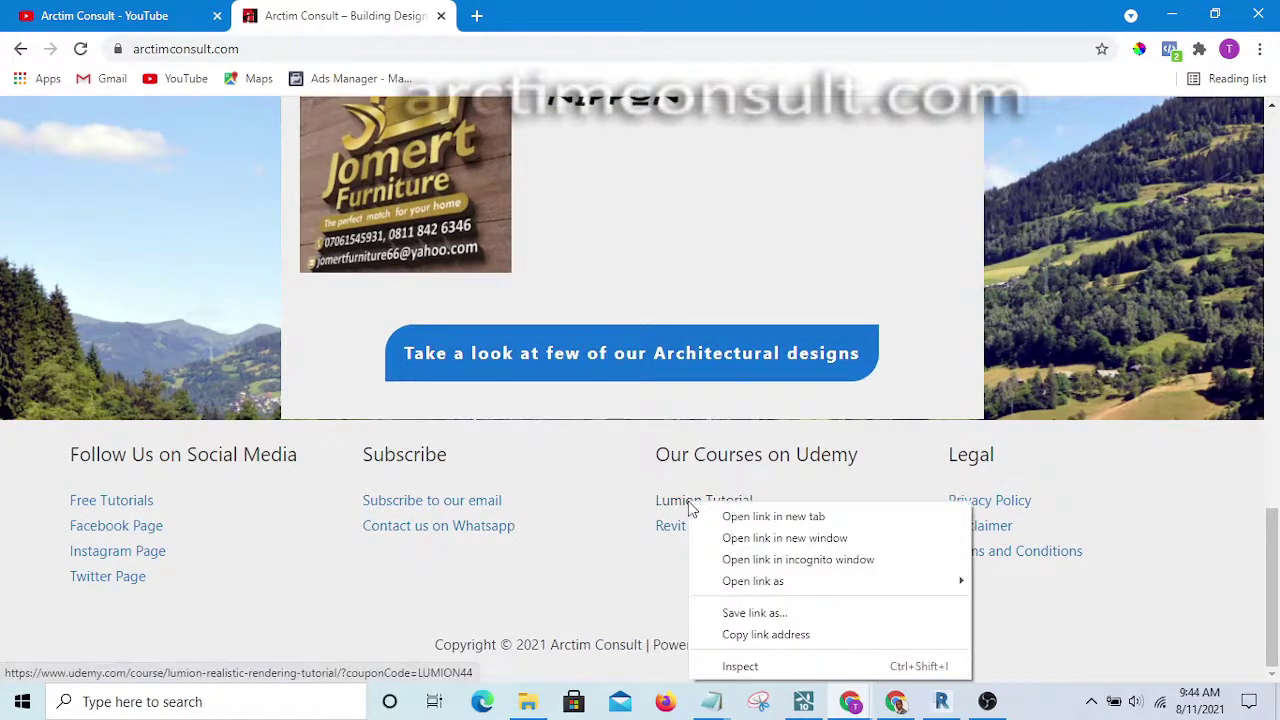
left_click(762, 518)
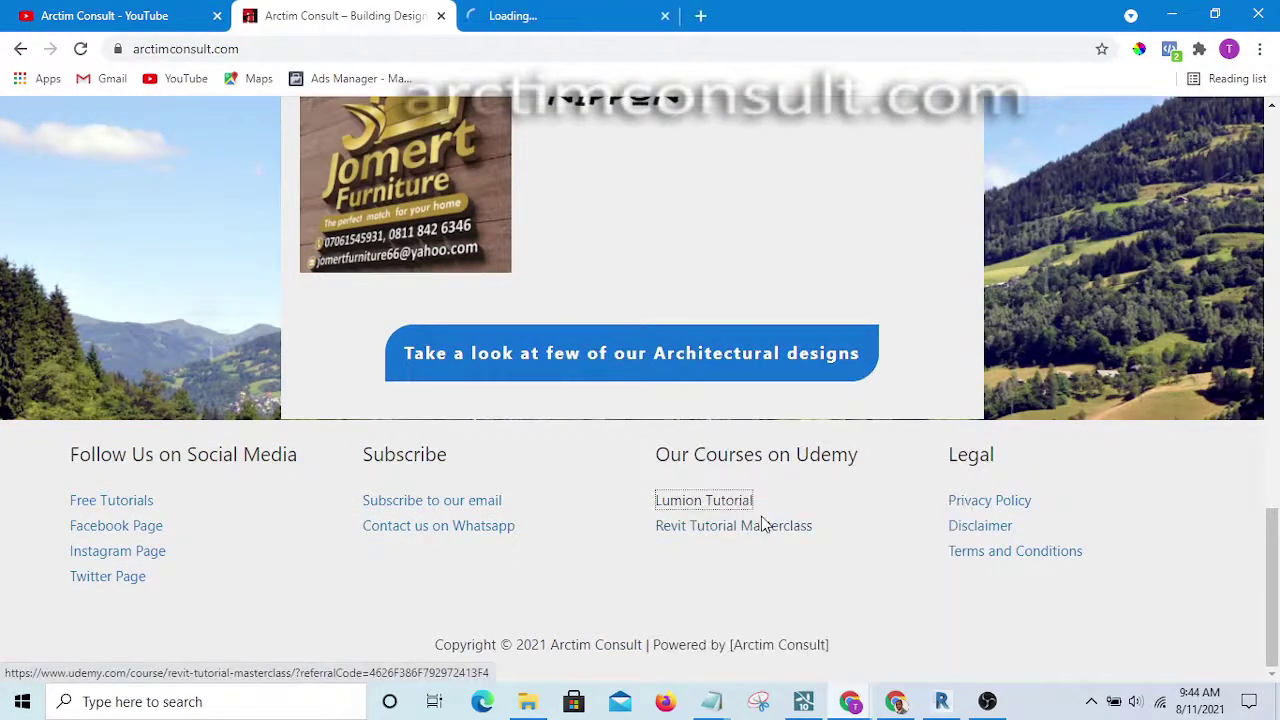
left_click(530, 18)
Review the Udemy Lumion Realistic Rendering course page and its $44.99 coupon price
scroll(1069, 471, "down", 1)
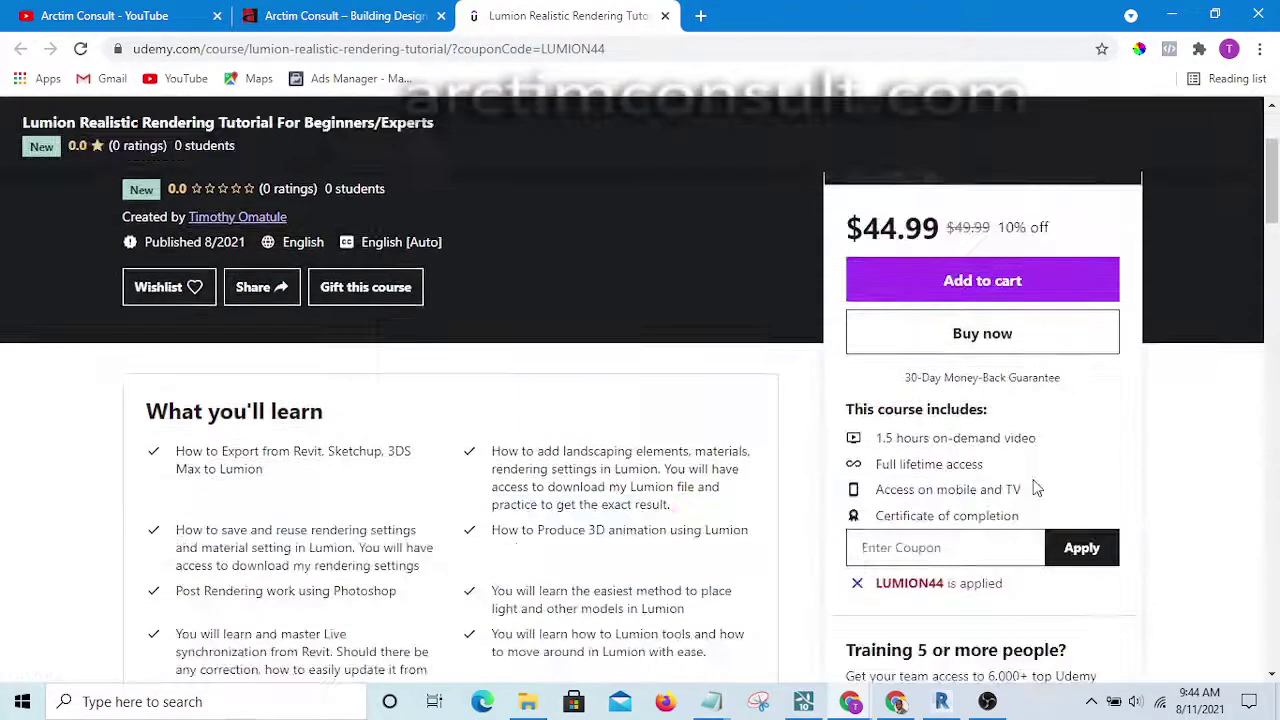
scroll(1035, 487, "up", 1)
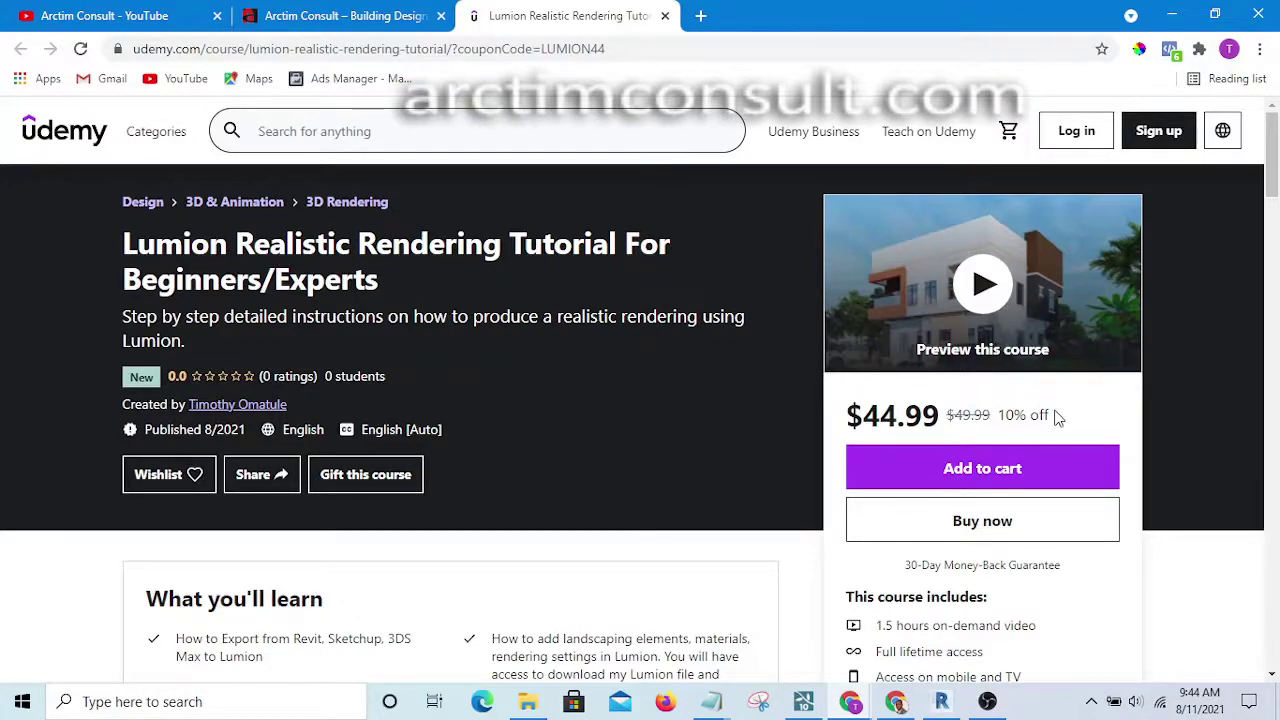
left_click(895, 701)
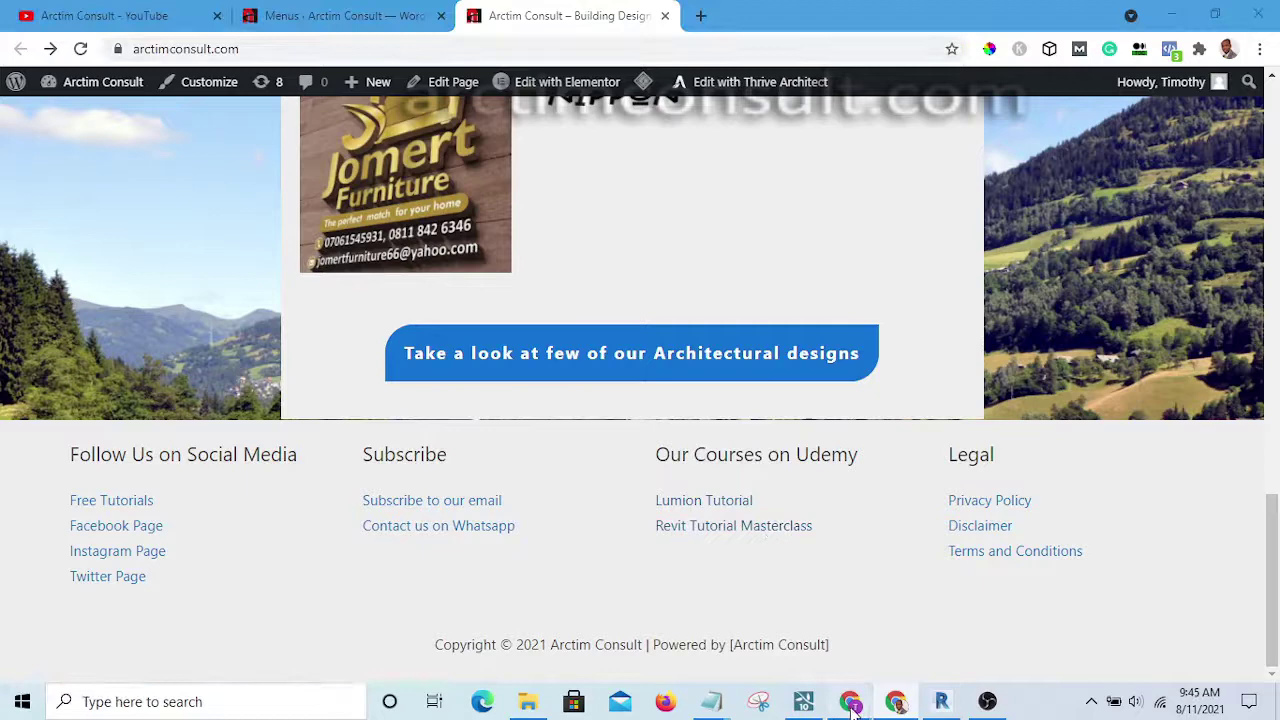
mouse_move(849, 702)
left_click(815, 640)
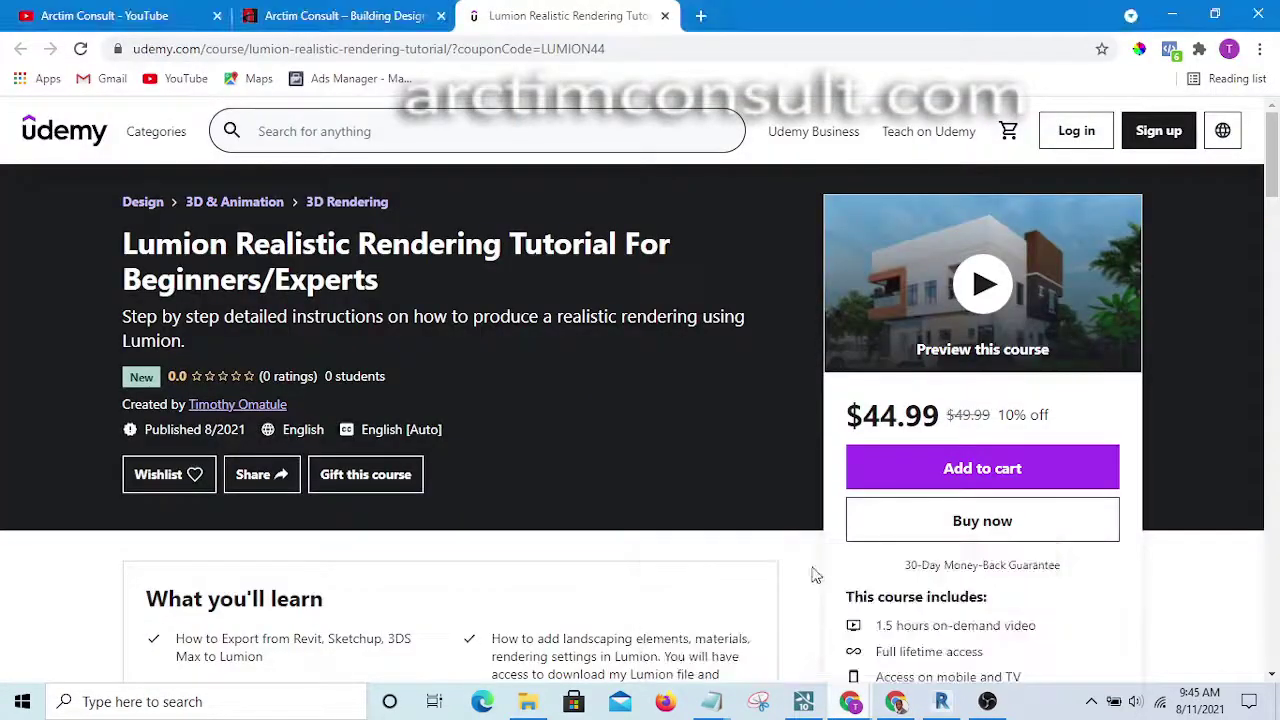
Open the 'Revit Tutorial Masterclass' footer link in a new tab and view its $9.99 price
left_click(380, 28)
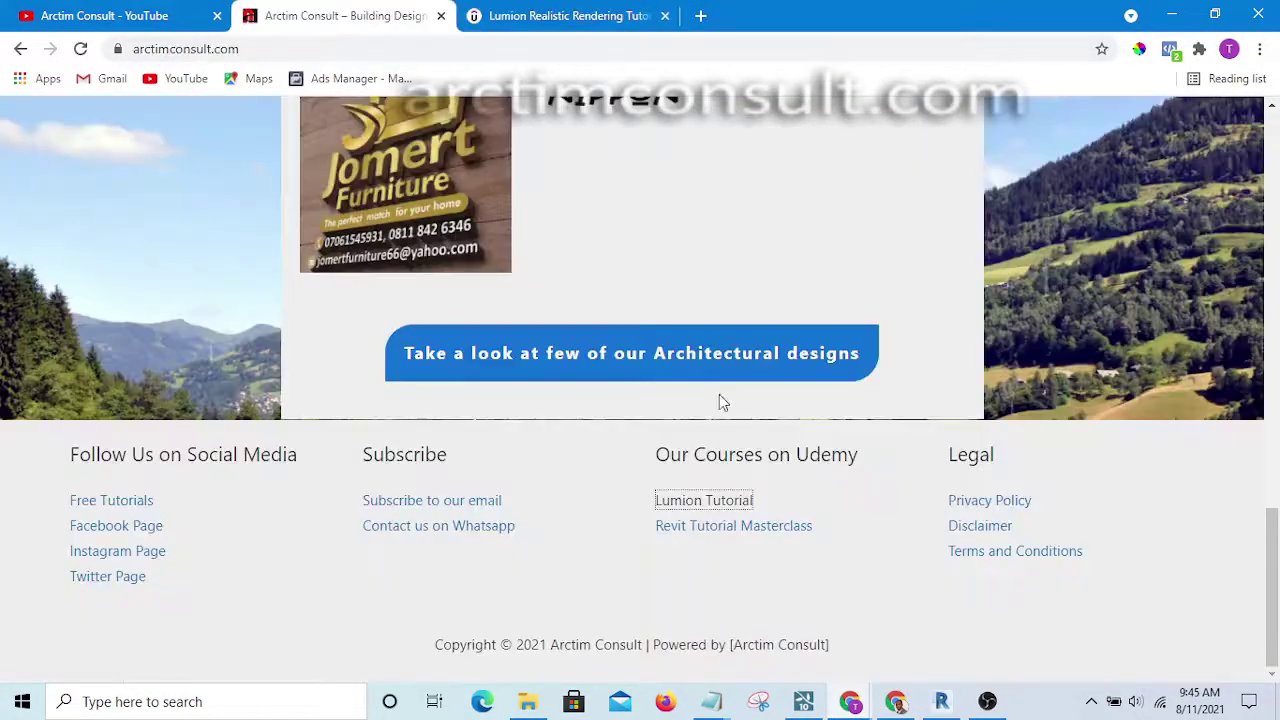
right_click(734, 528)
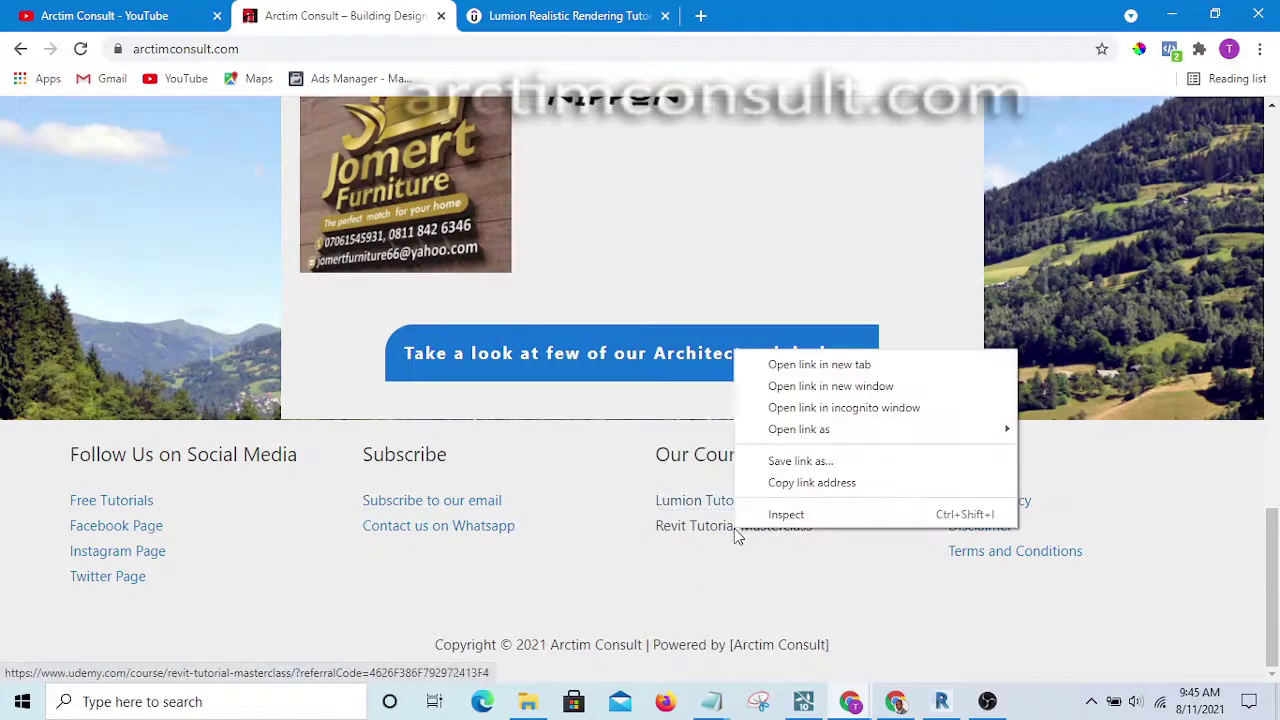
left_click(841, 367)
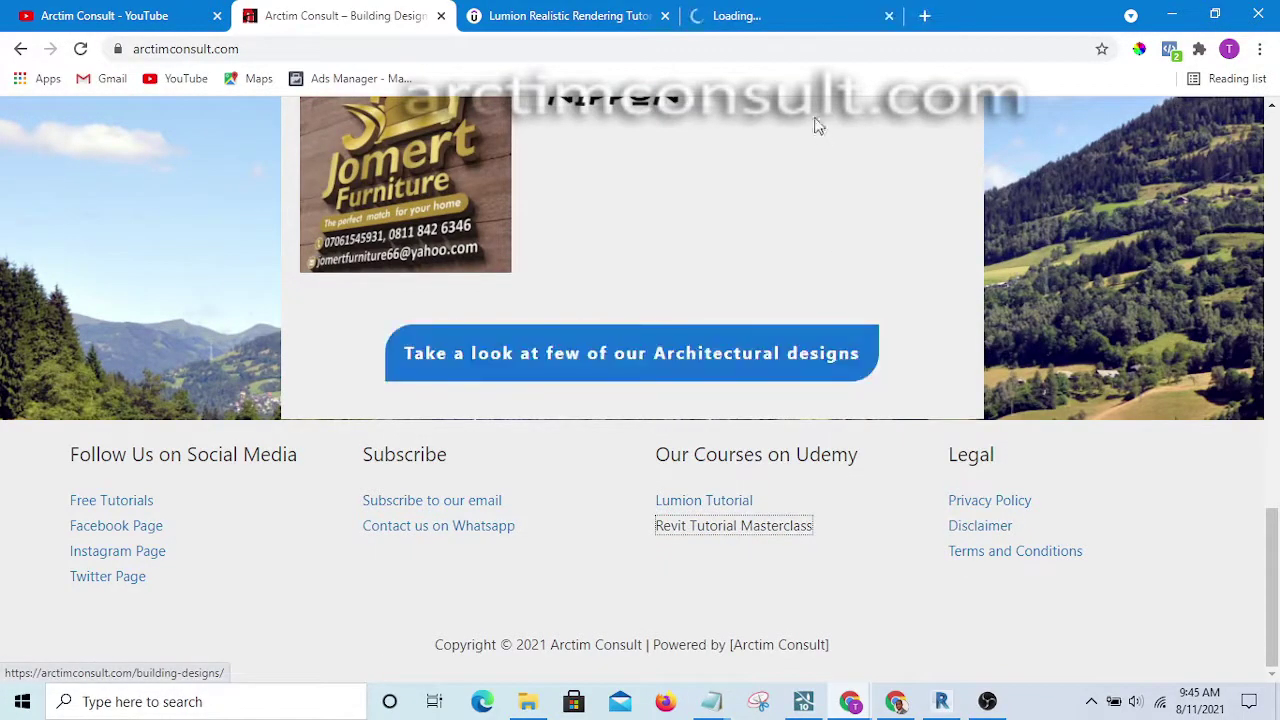
left_click(768, 10)
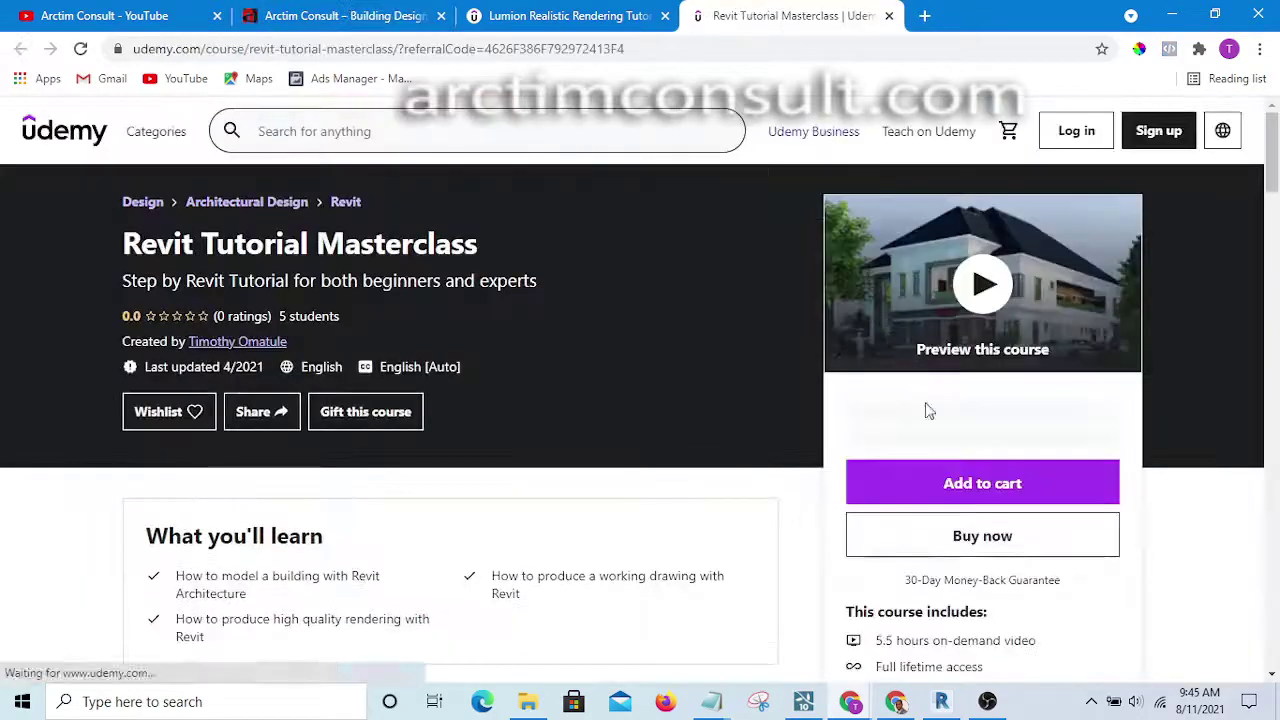
scroll(1000, 455, "down", 1)
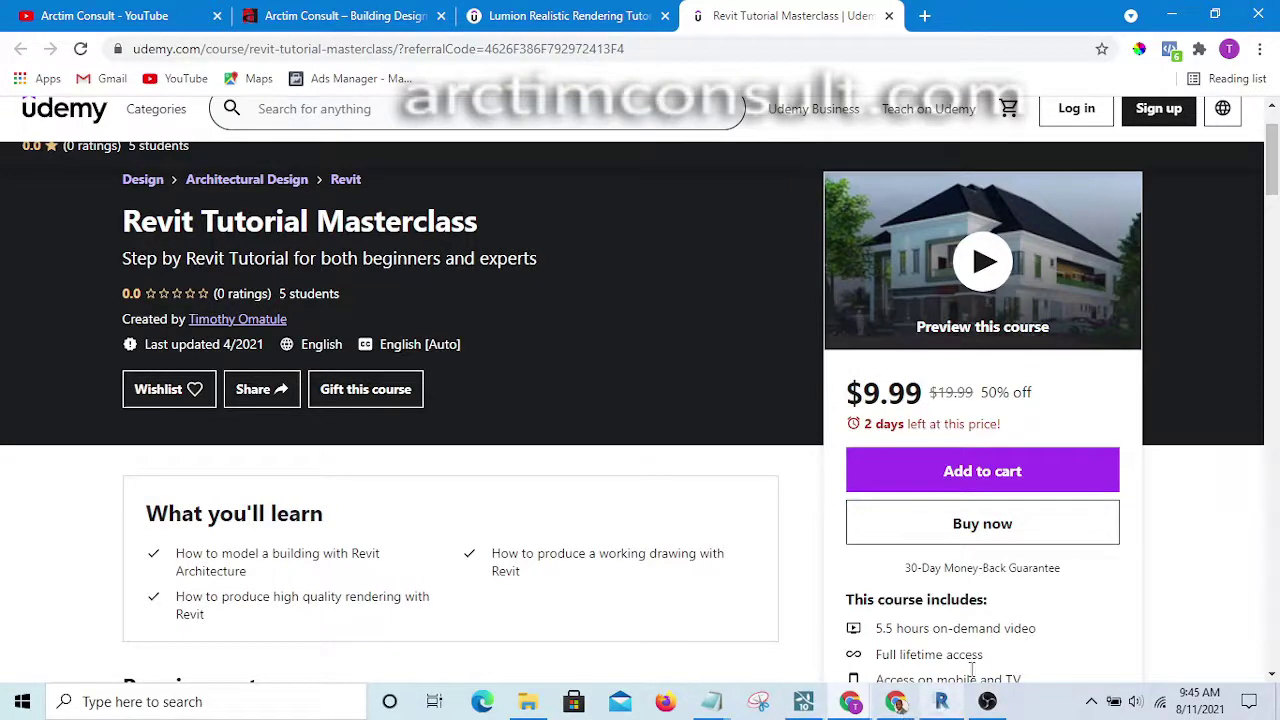
Back in Lumion, move the camera back and sideways to frame the hip-roof house scene
left_click(814, 707)
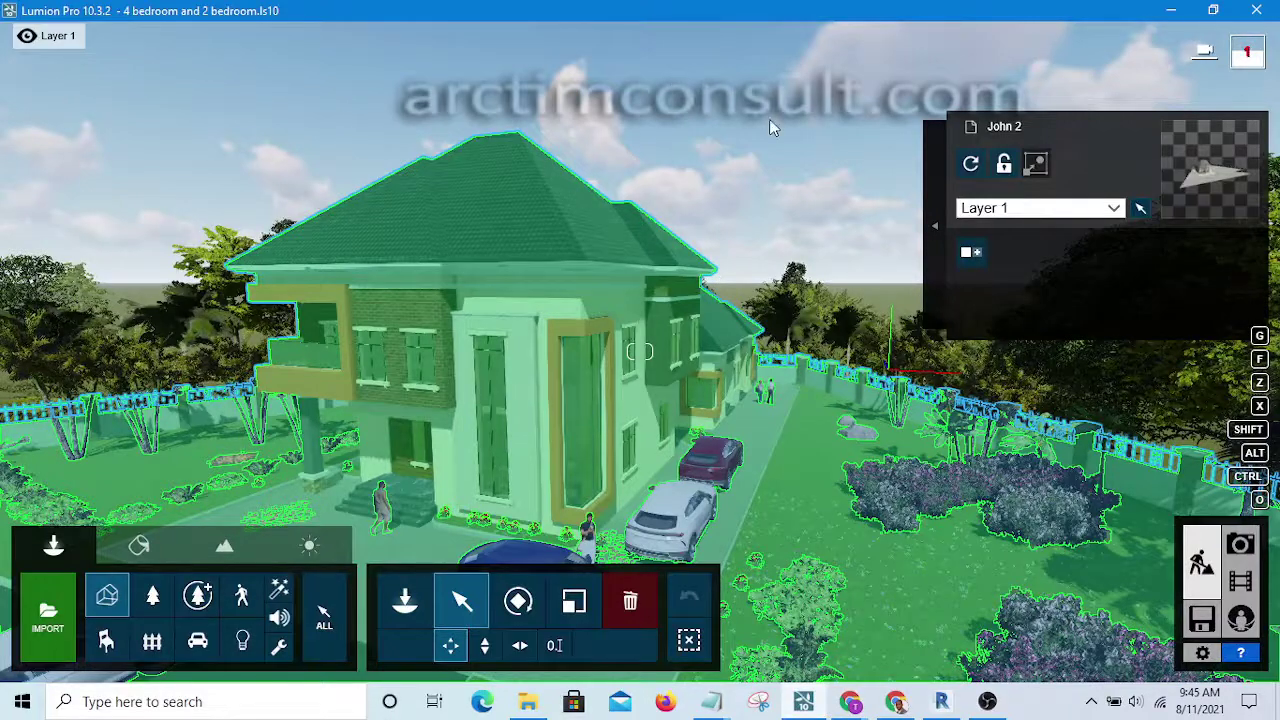
mouse_move(783, 335)
right_mouse_down()
mouse_move(795, 337)
mouse_move(760, 393)
right_mouse_up()
key("s")
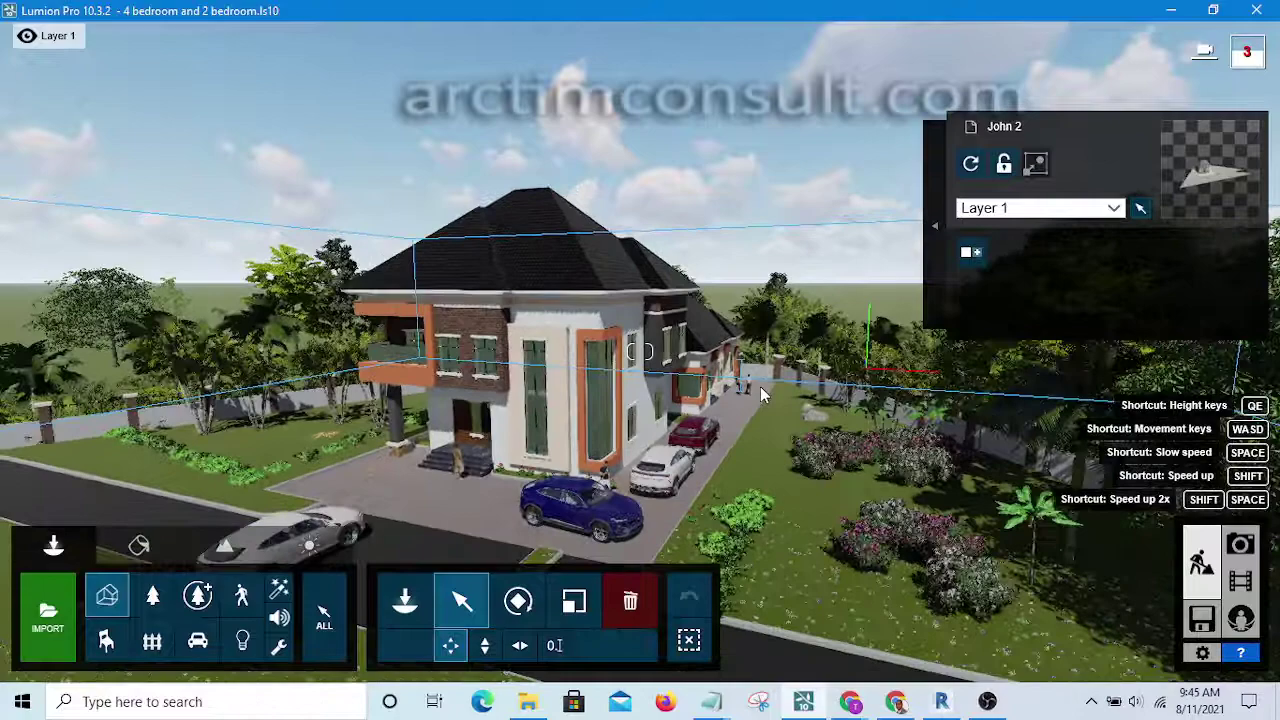
key("a")
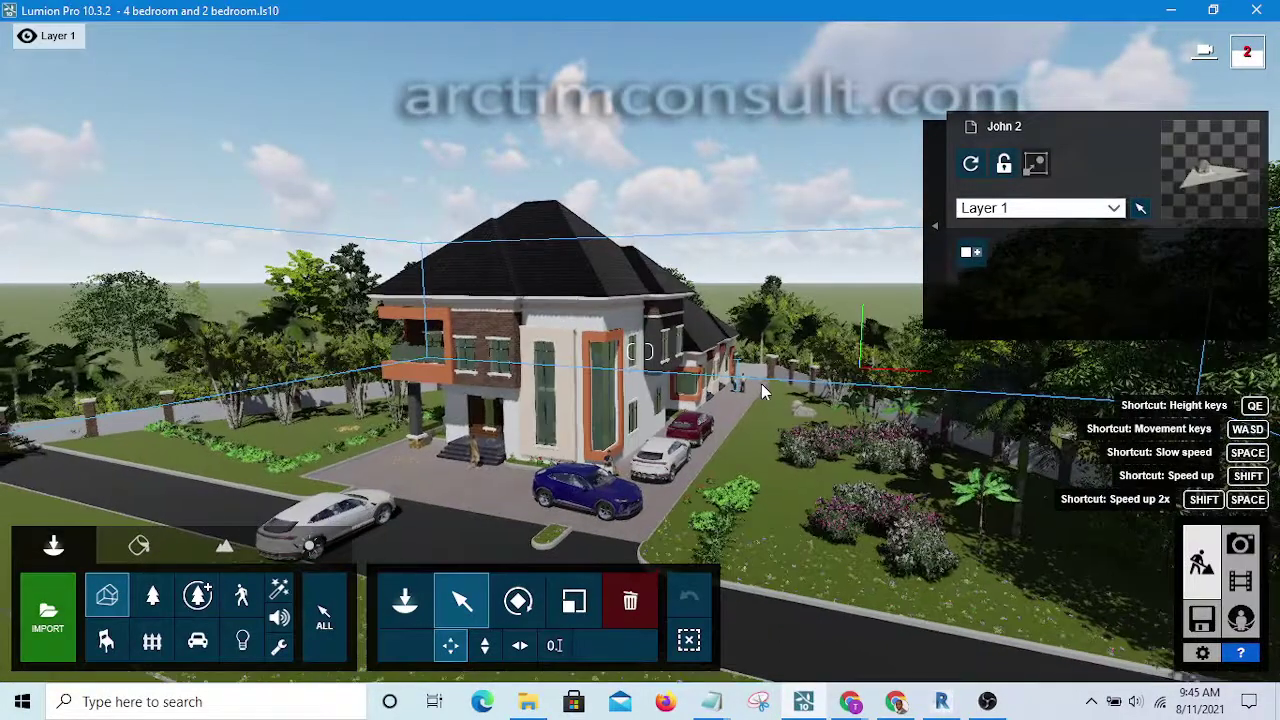
key("a")
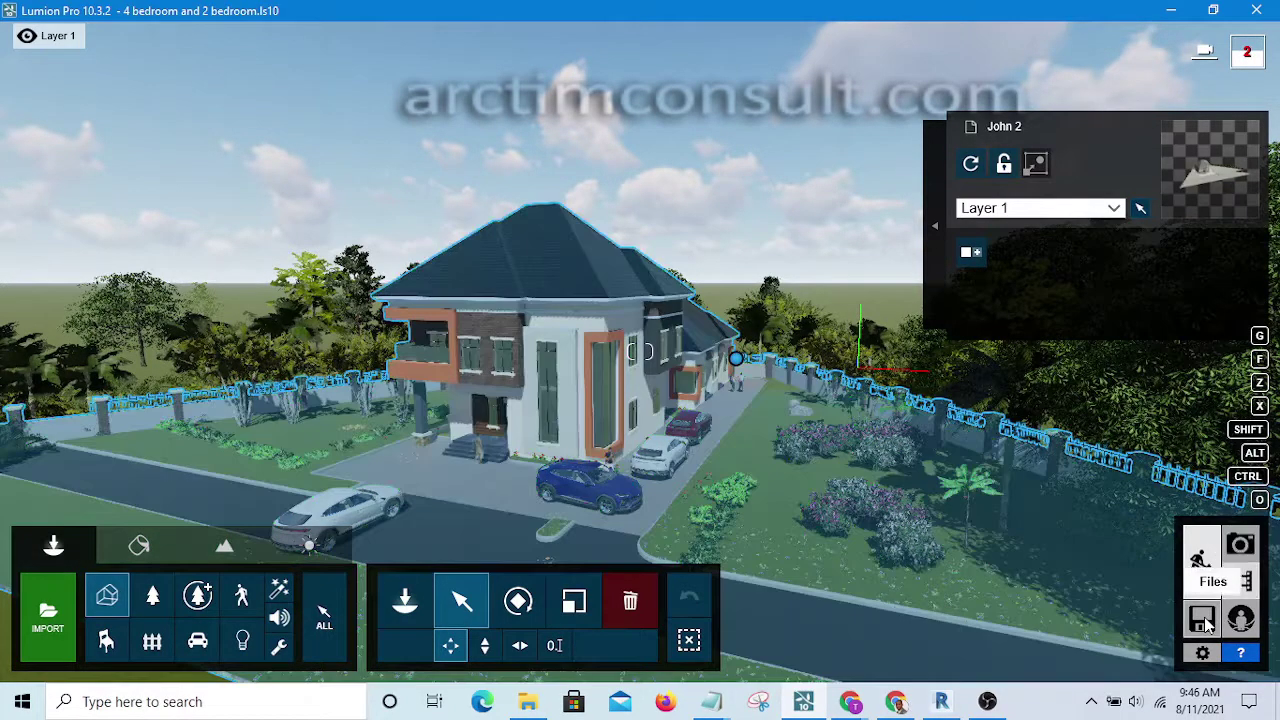
Use Save as to store the project as 'Lumion 10 Tutorial_Load new' in the Lumion Tutorial folder
left_click(1203, 620)
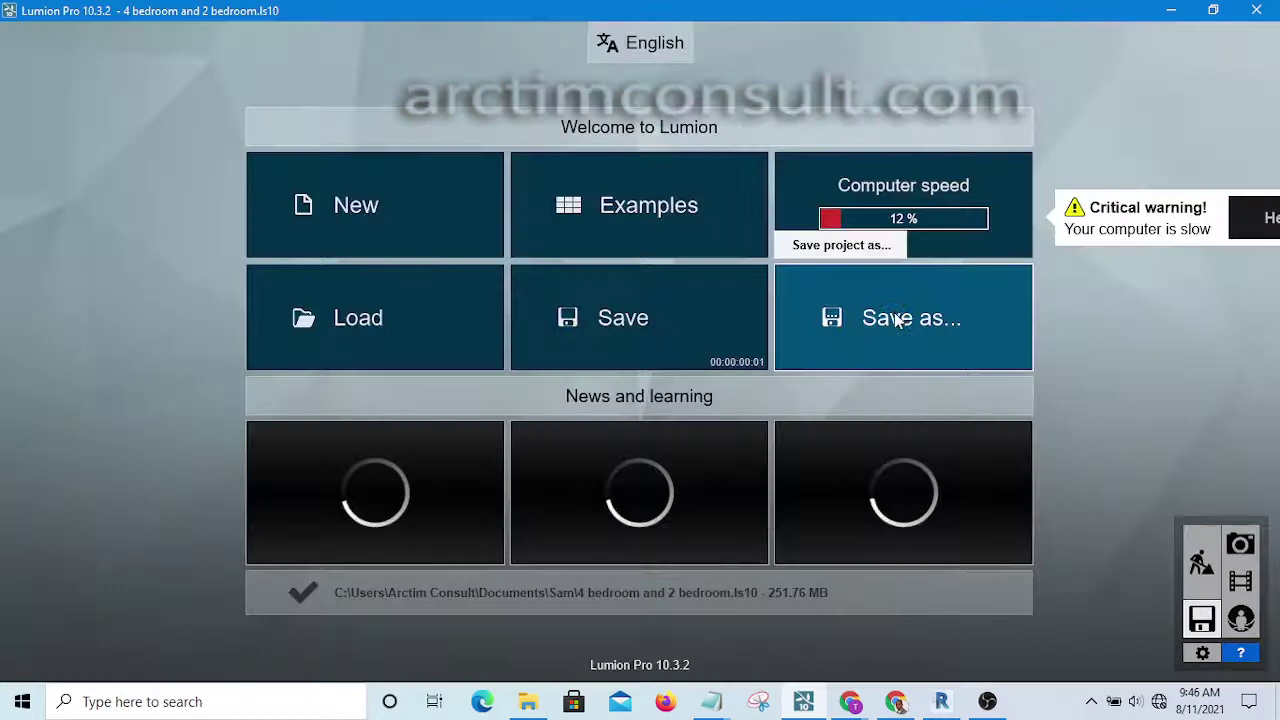
left_click(897, 318)
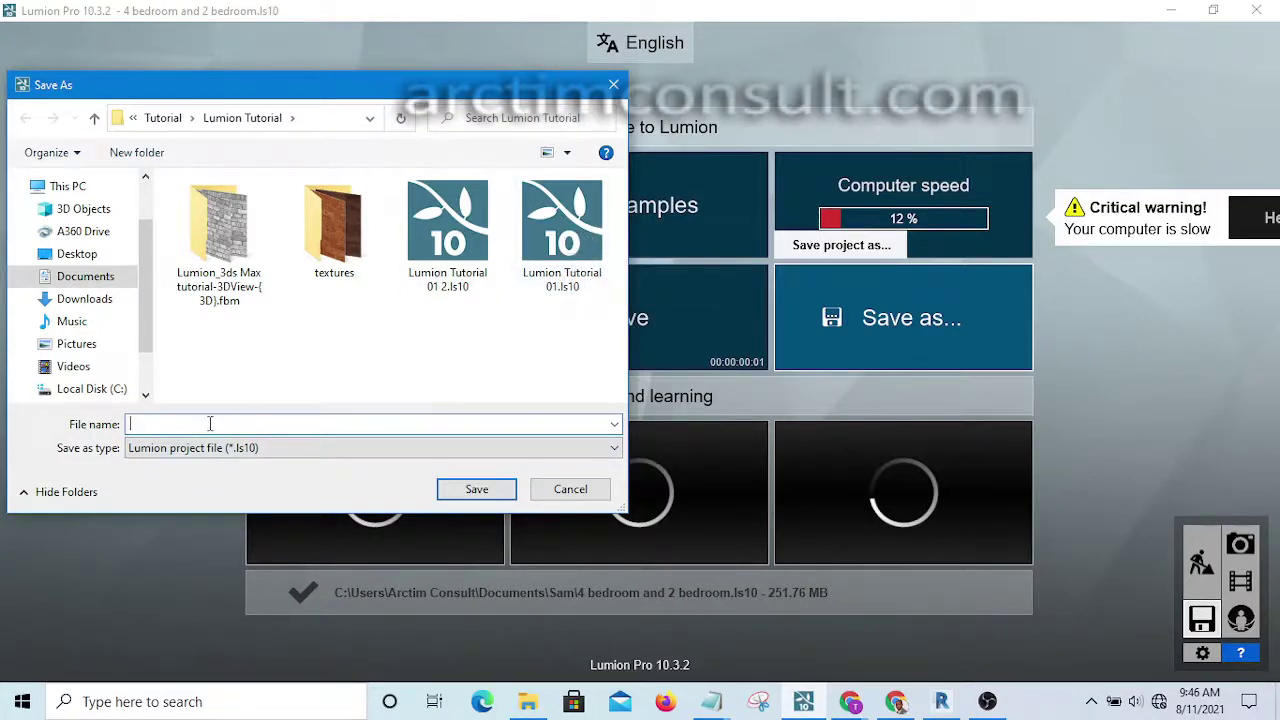
type("Lumion Tu")
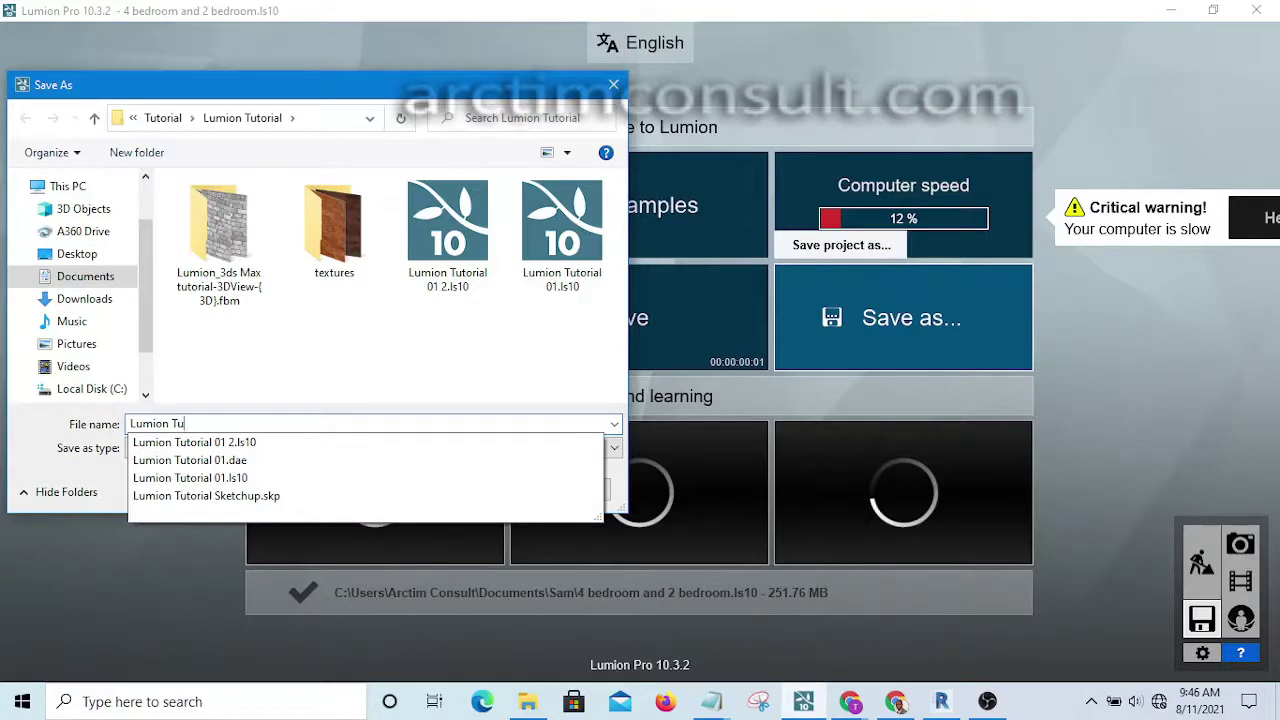
type("10 Tutorial_Load new")
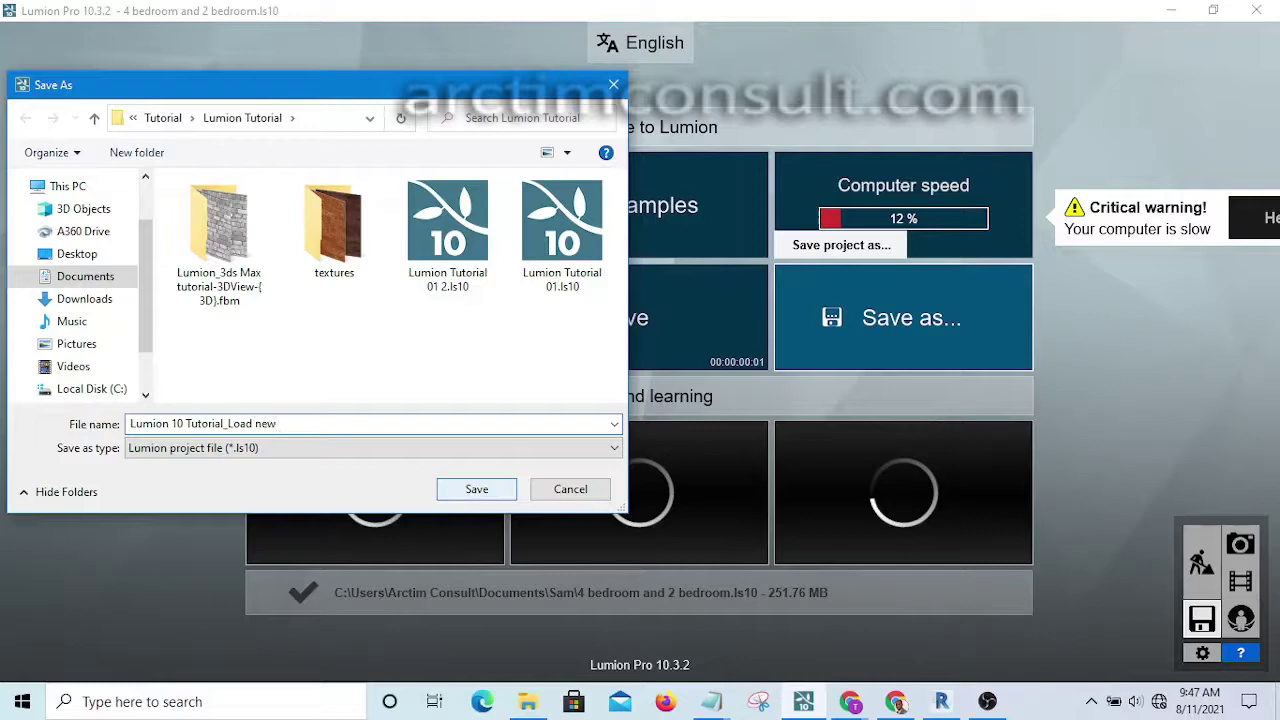
left_click(477, 490)
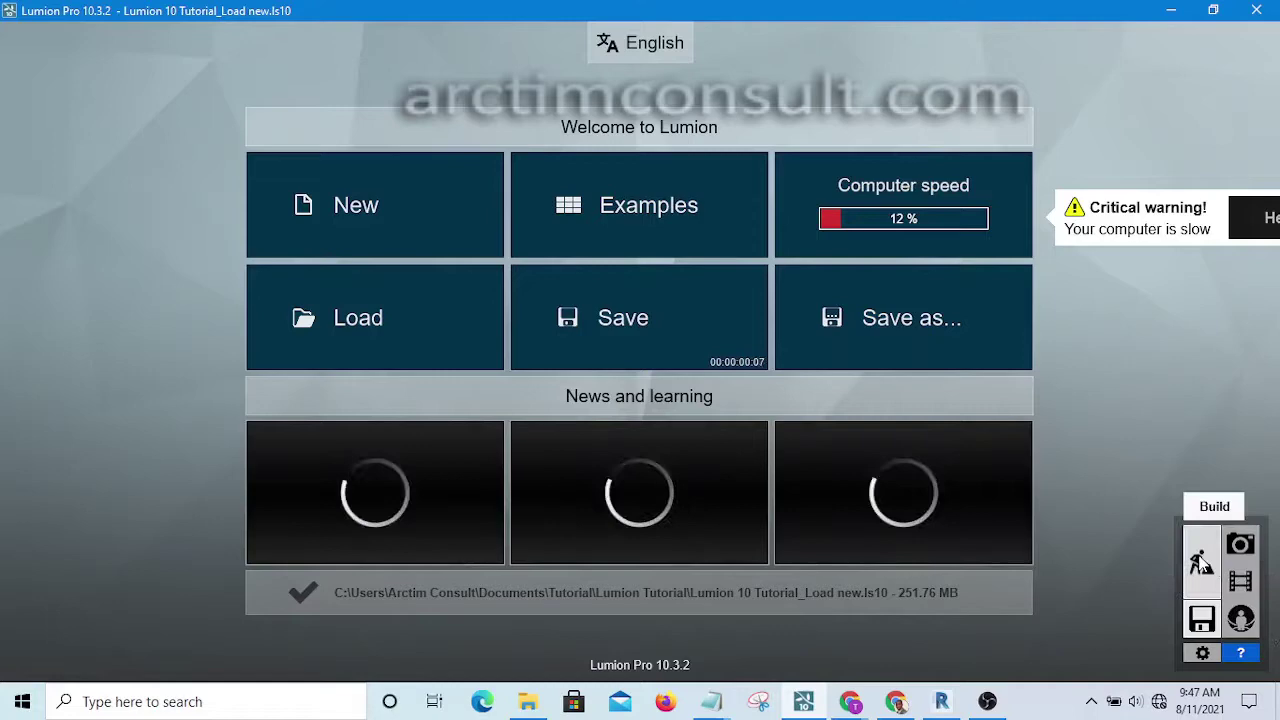
Return to Build mode and select the imported John 2.dae house model
left_click(1201, 563)
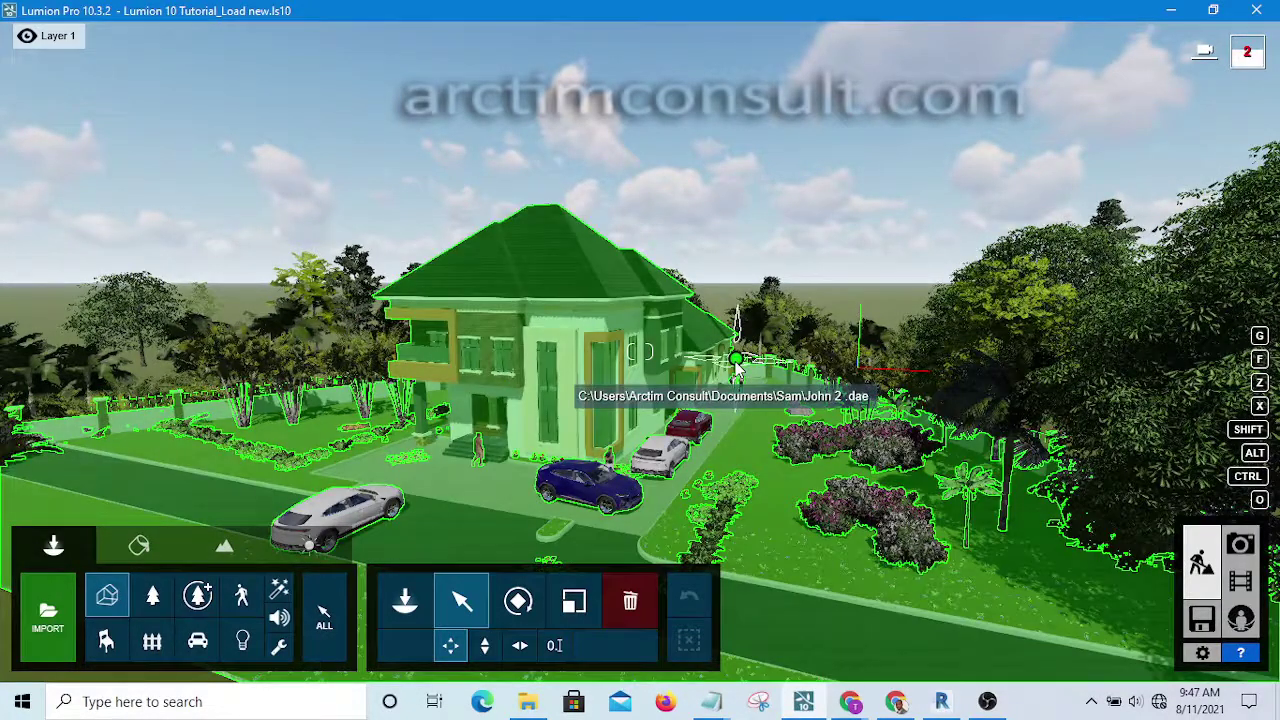
left_click(736, 368)
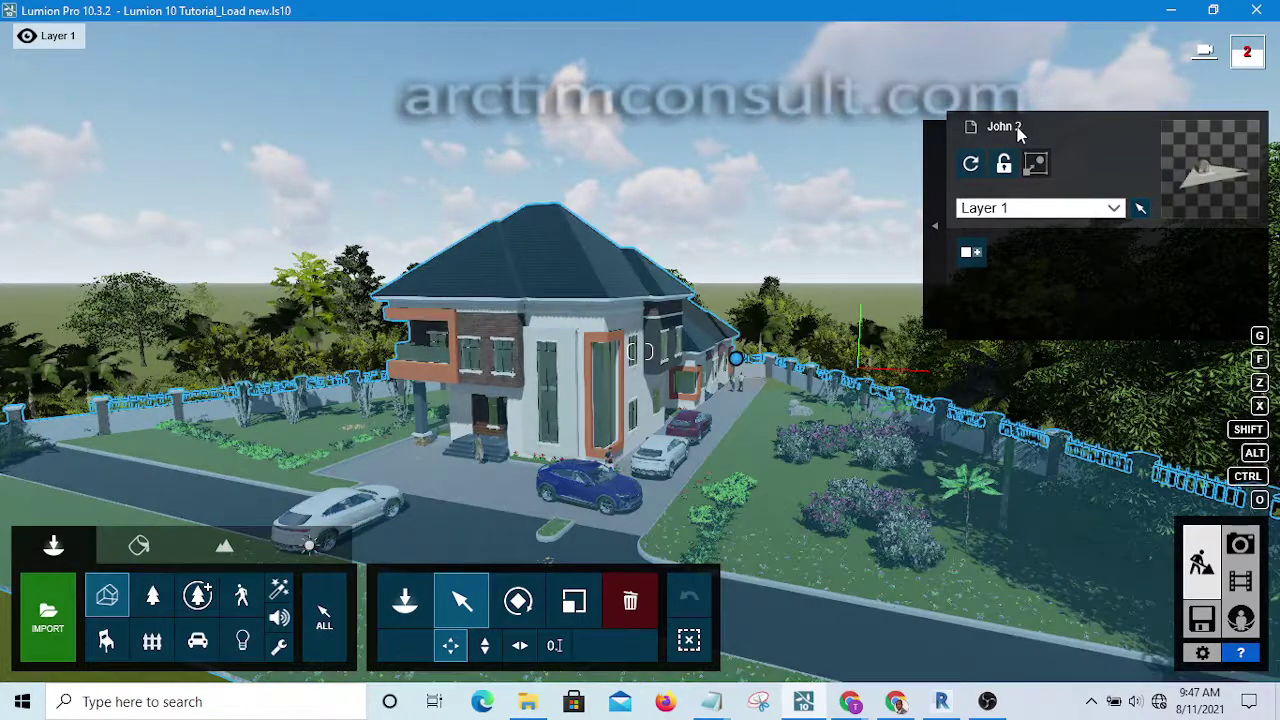
left_click(942, 702)
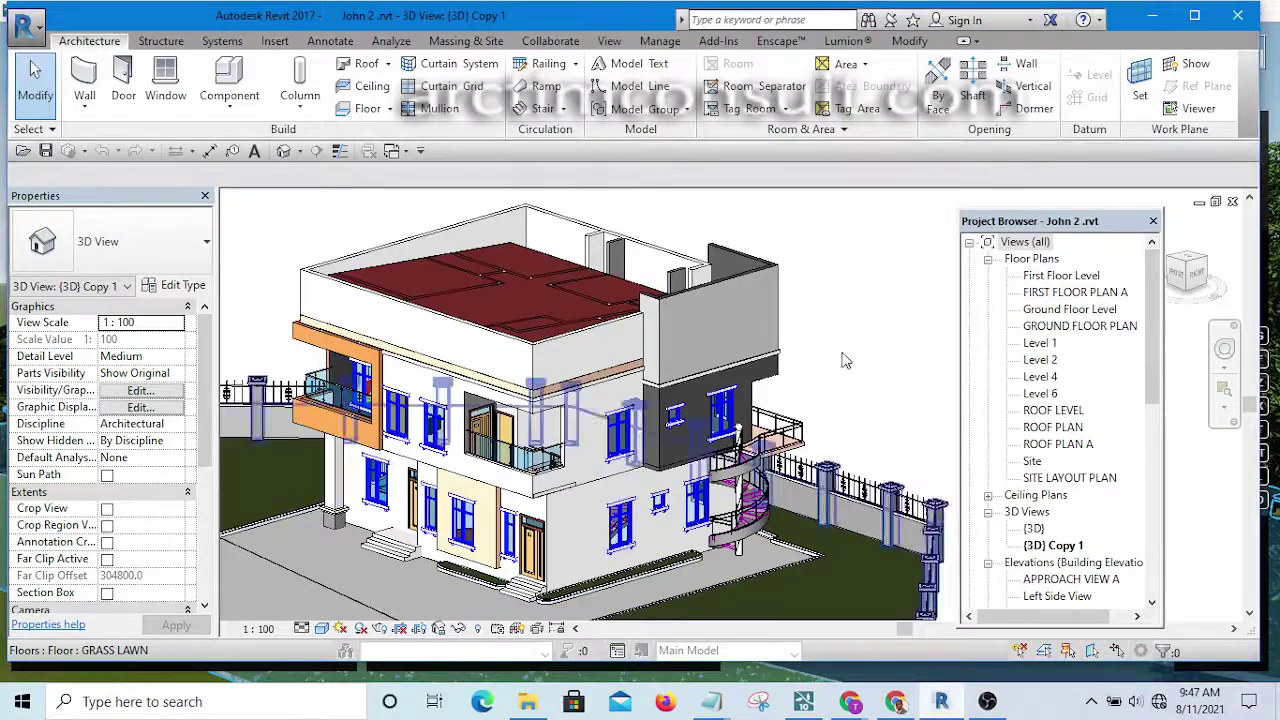
middle_click_drag(845, 360, 822, 335, "shift")
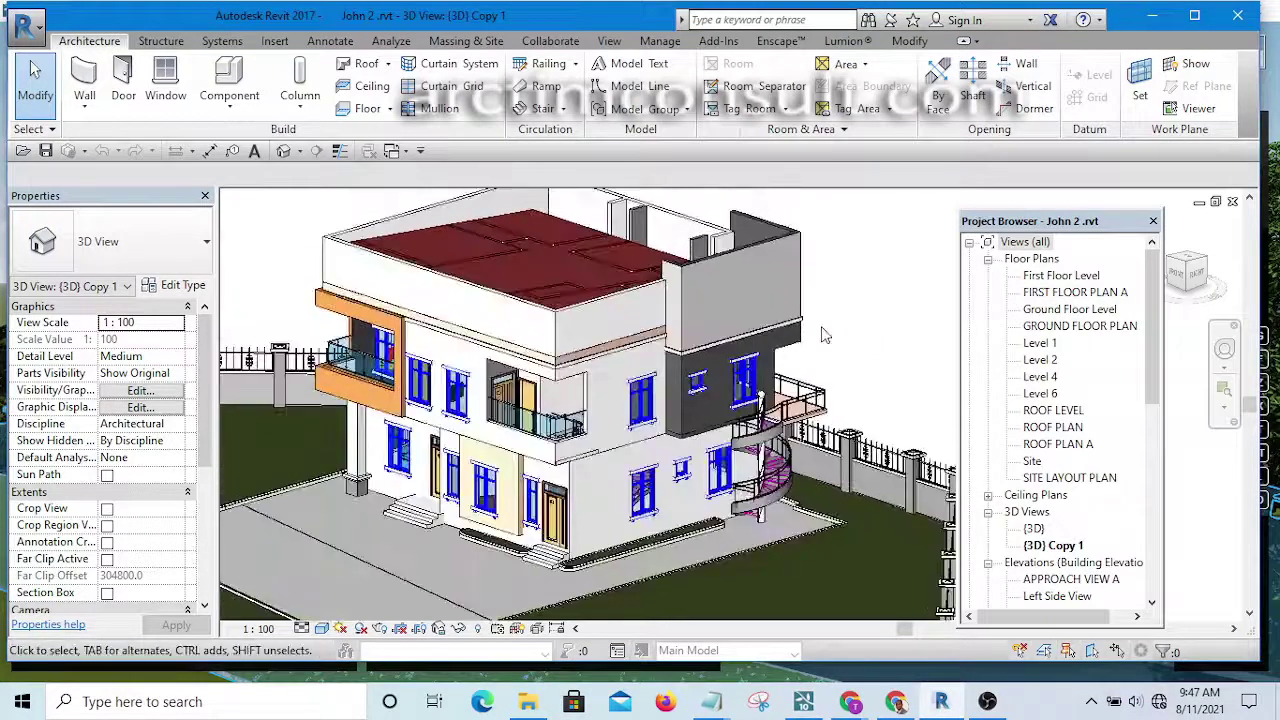
scroll(822, 335, "down", 3)
scroll(771, 357, "up", 3)
middle_click_drag(714, 517, 855, 432, "shift")
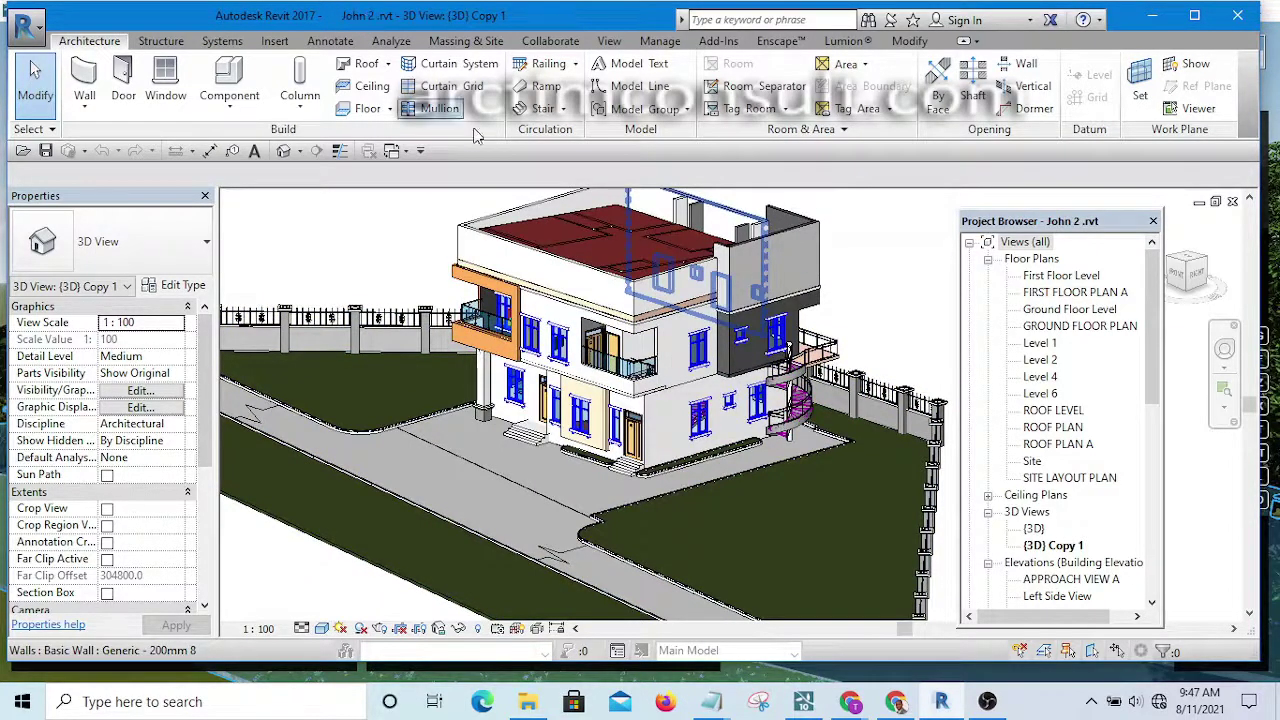
middle_click_drag(862, 325, 837, 363, "shift")
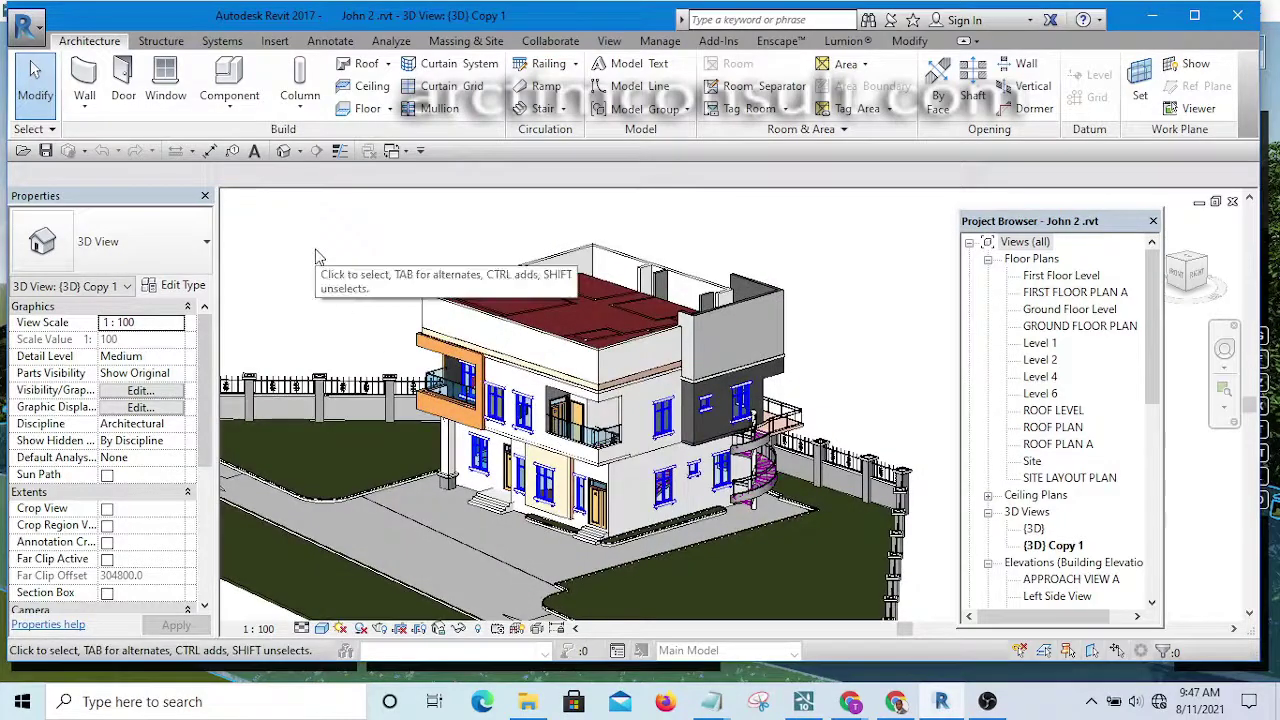
left_click(805, 703)
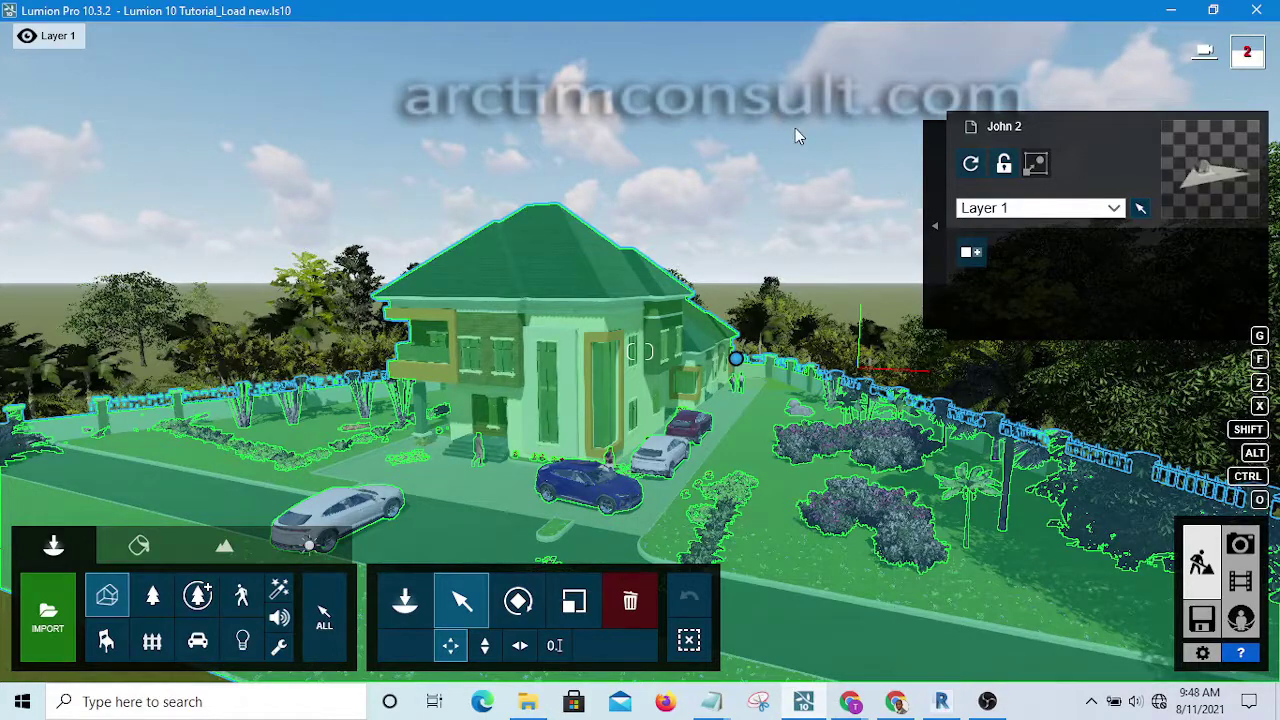
Start LiveSync from Revit's Lumion ribbon tab, then orbit the house while it syncs
left_click(941, 702)
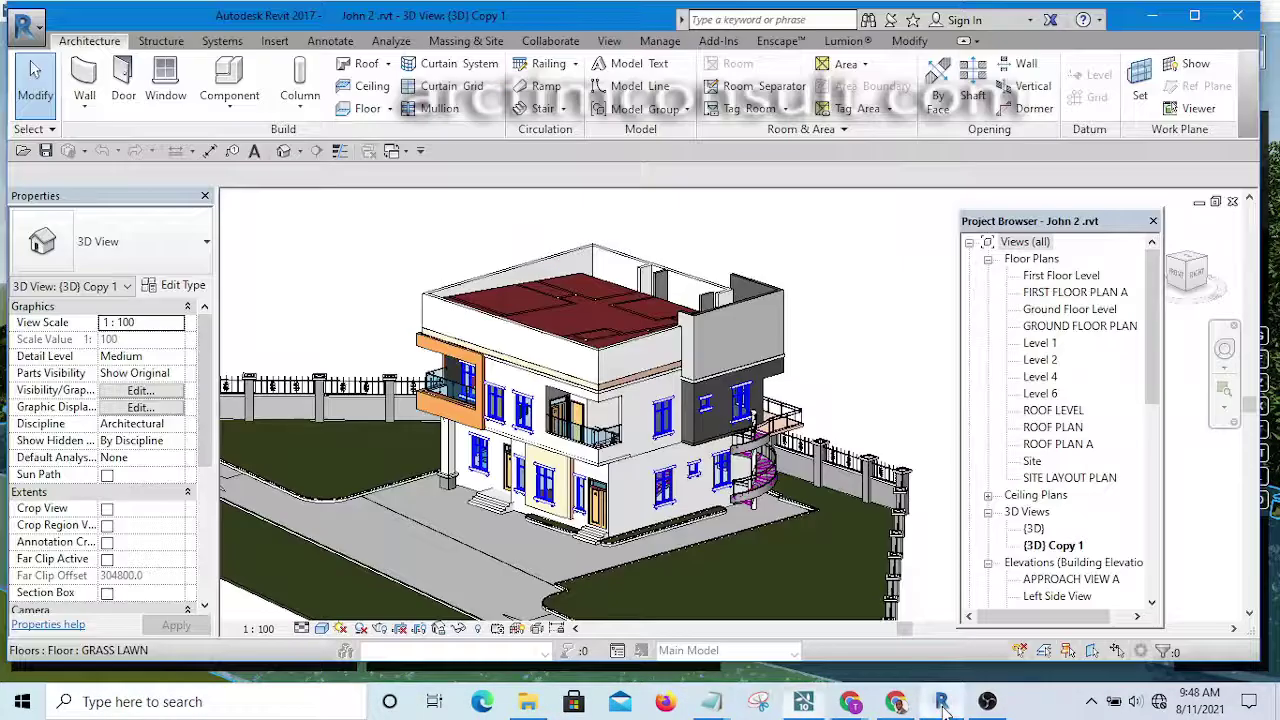
middle_click_drag(902, 194, 914, 265, "shift")
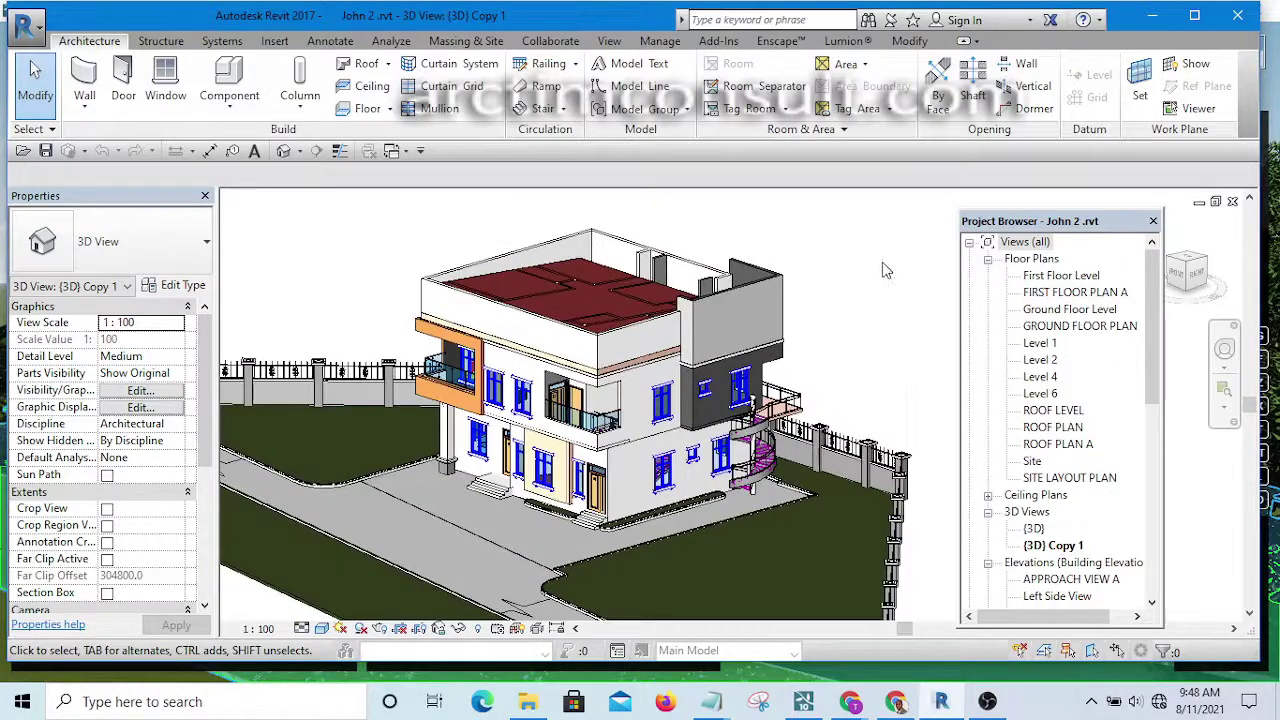
left_click(845, 43)
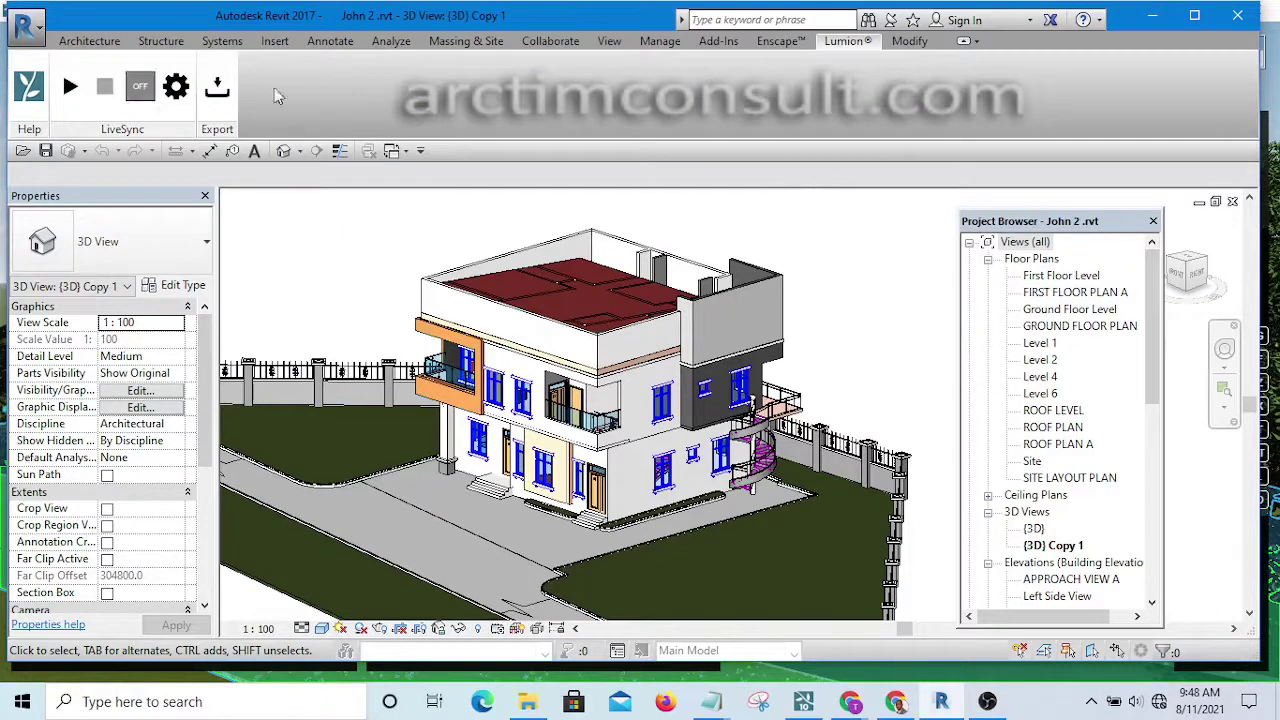
left_click(71, 88)
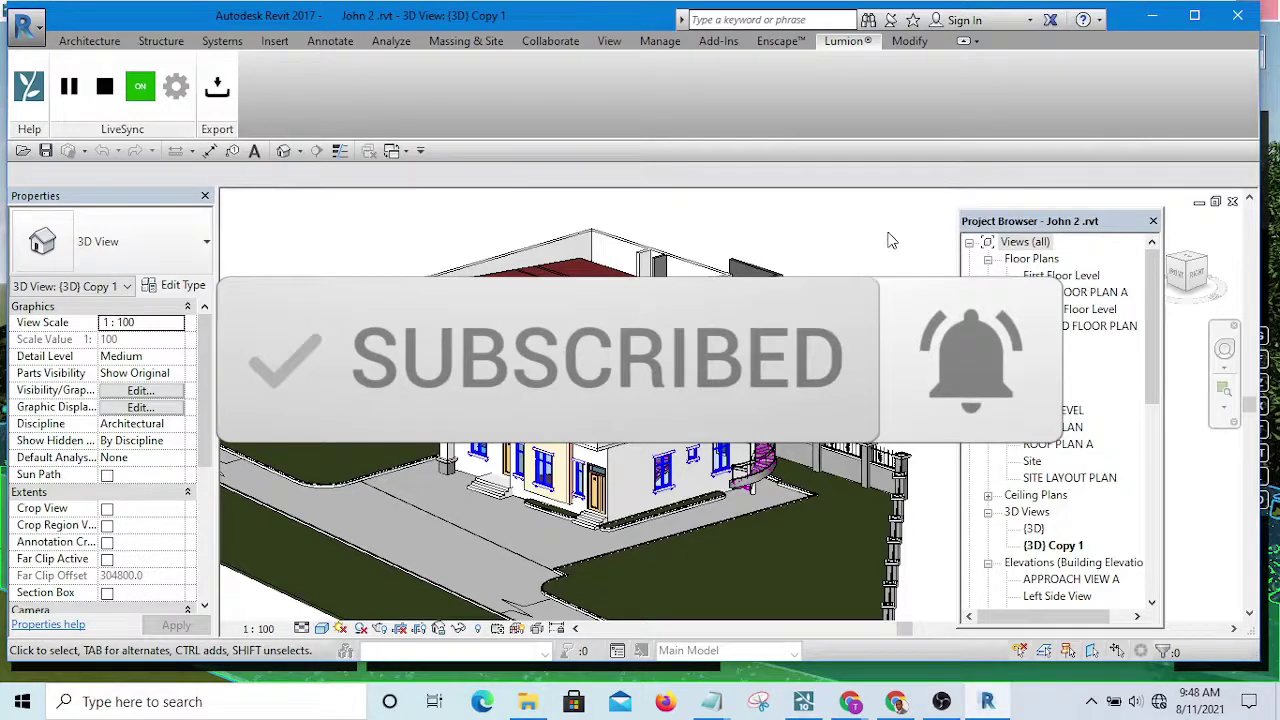
middle_click_drag(880, 240, 876, 259, "shift")
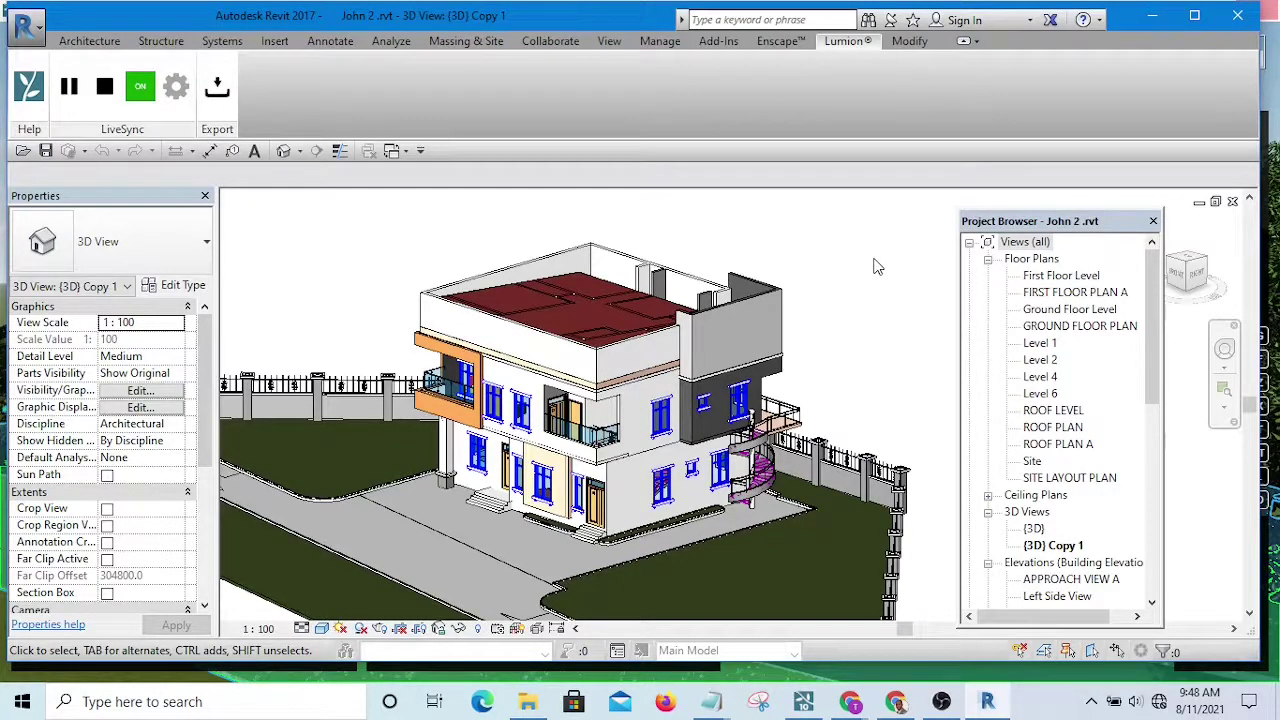
middle_click_drag(873, 266, 857, 277, "shift")
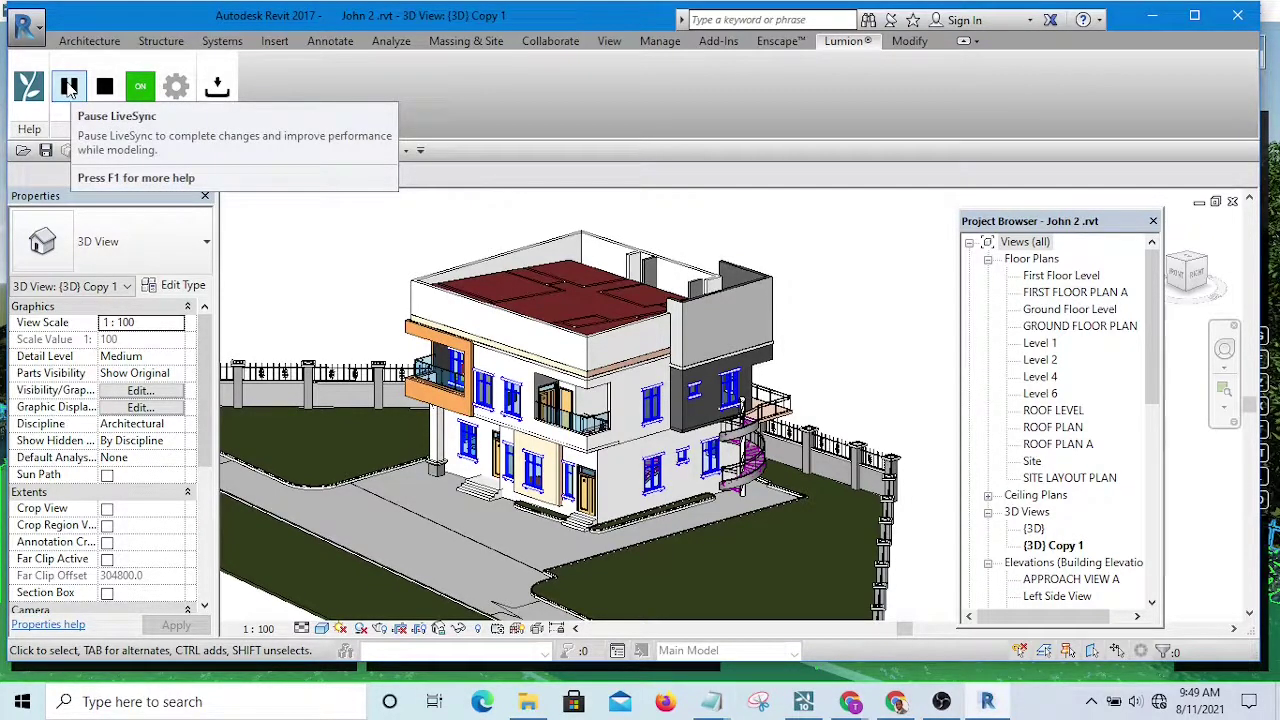
left_click(806, 703)
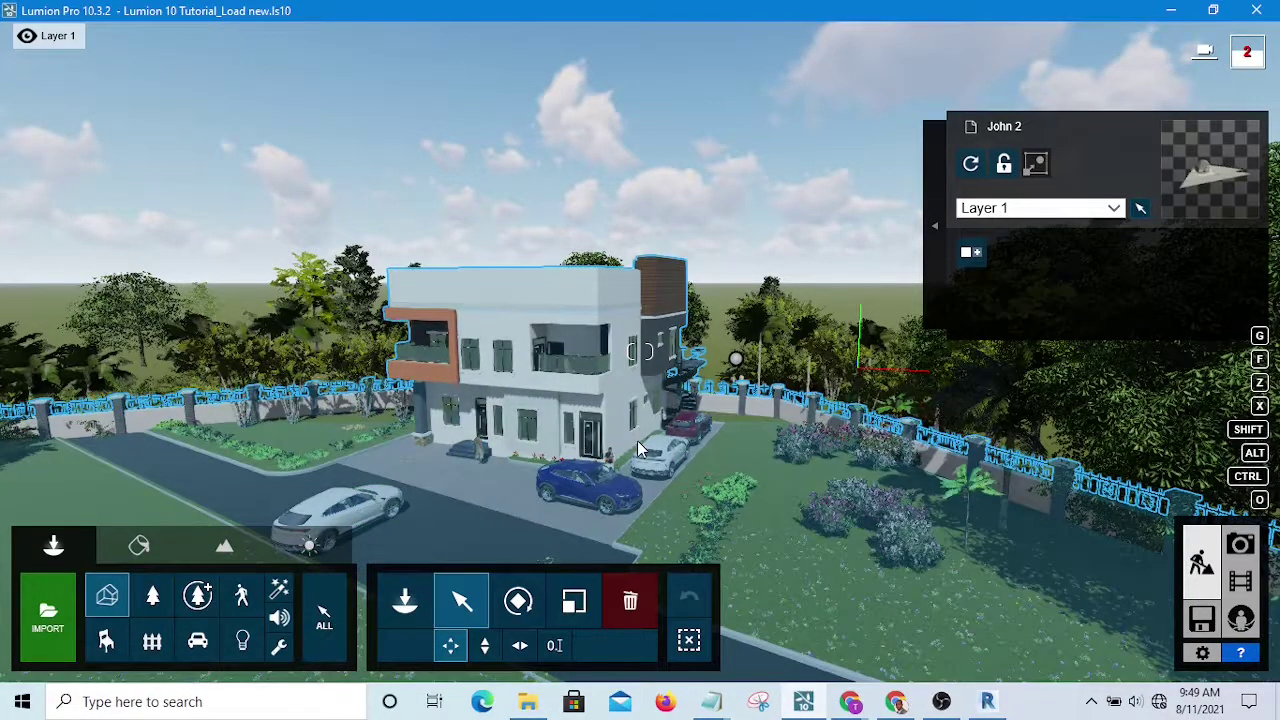
Select and deselect the synced flat-roofed house and fence in Lumion to check them
left_click(750, 368)
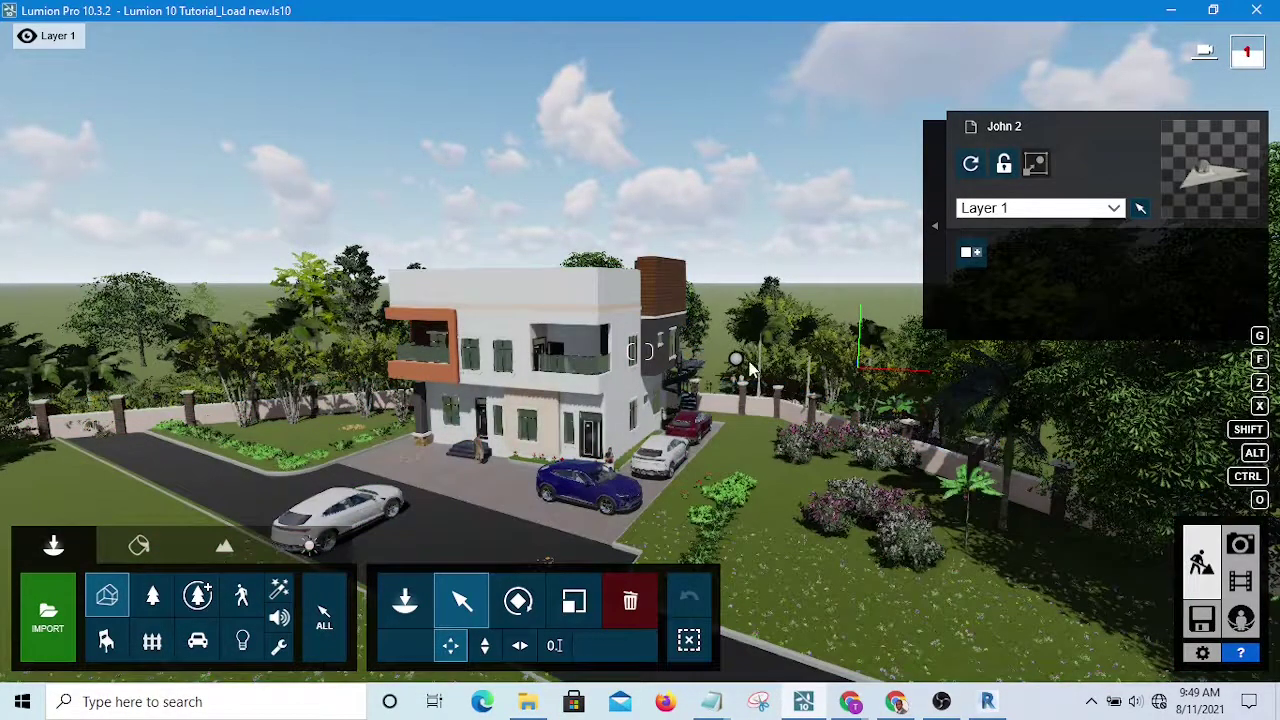
left_click(745, 368, "ctrl")
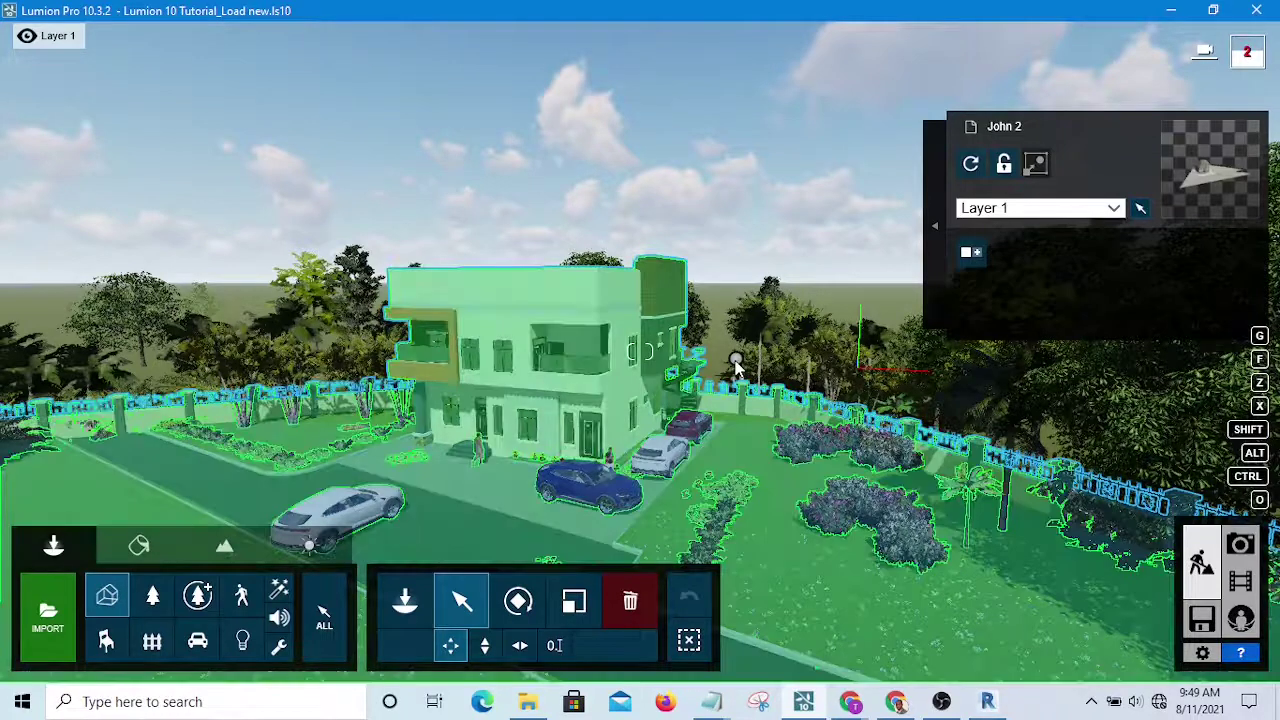
left_click(452, 507, "ctrl")
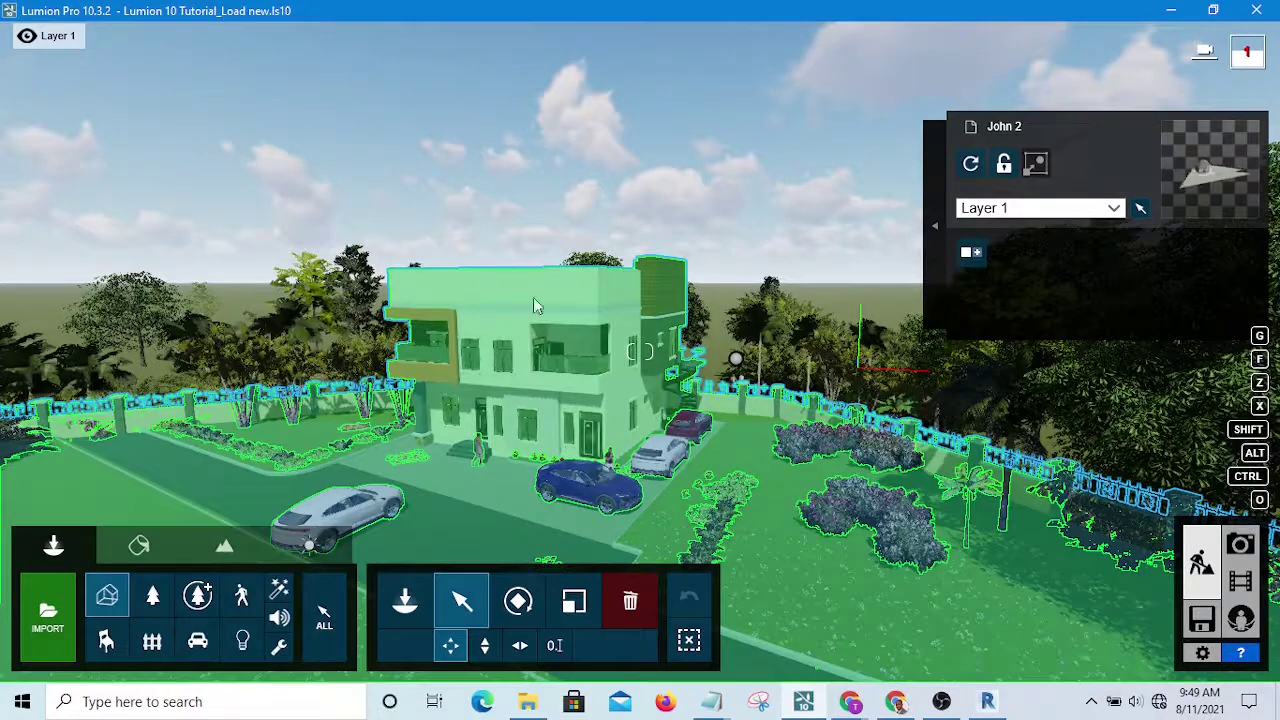
left_click(494, 360)
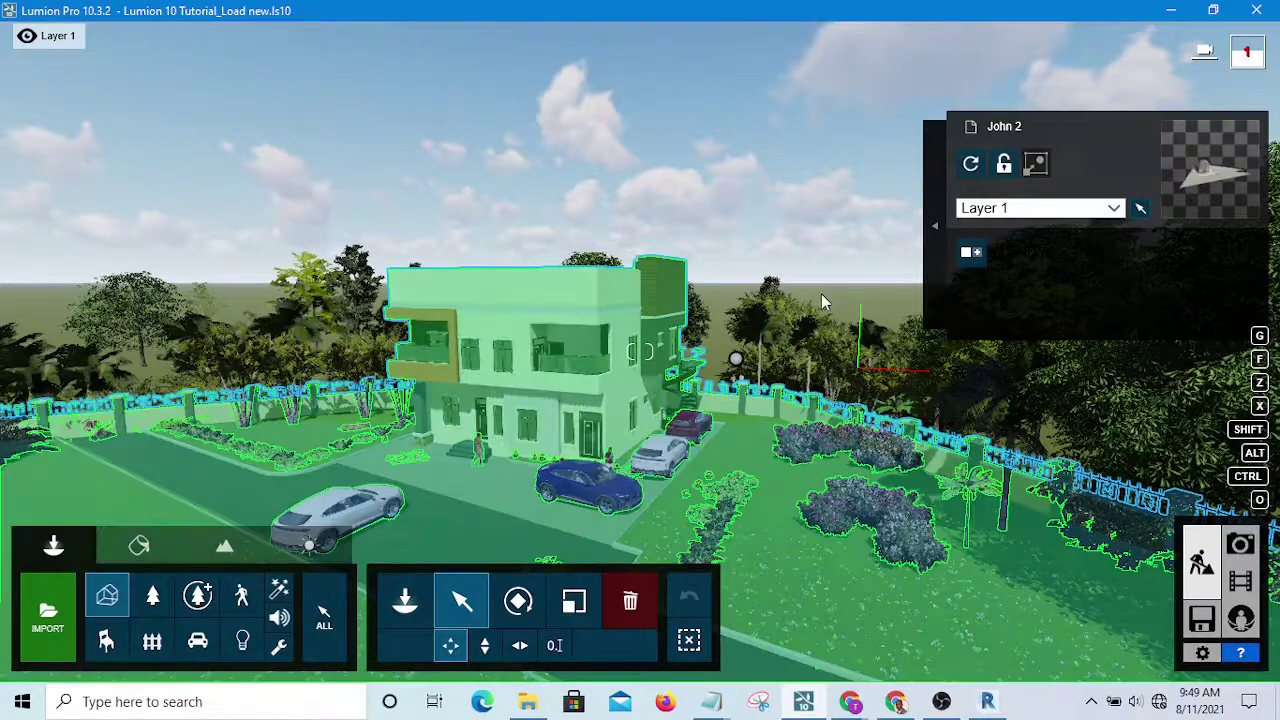
left_click(988, 703)
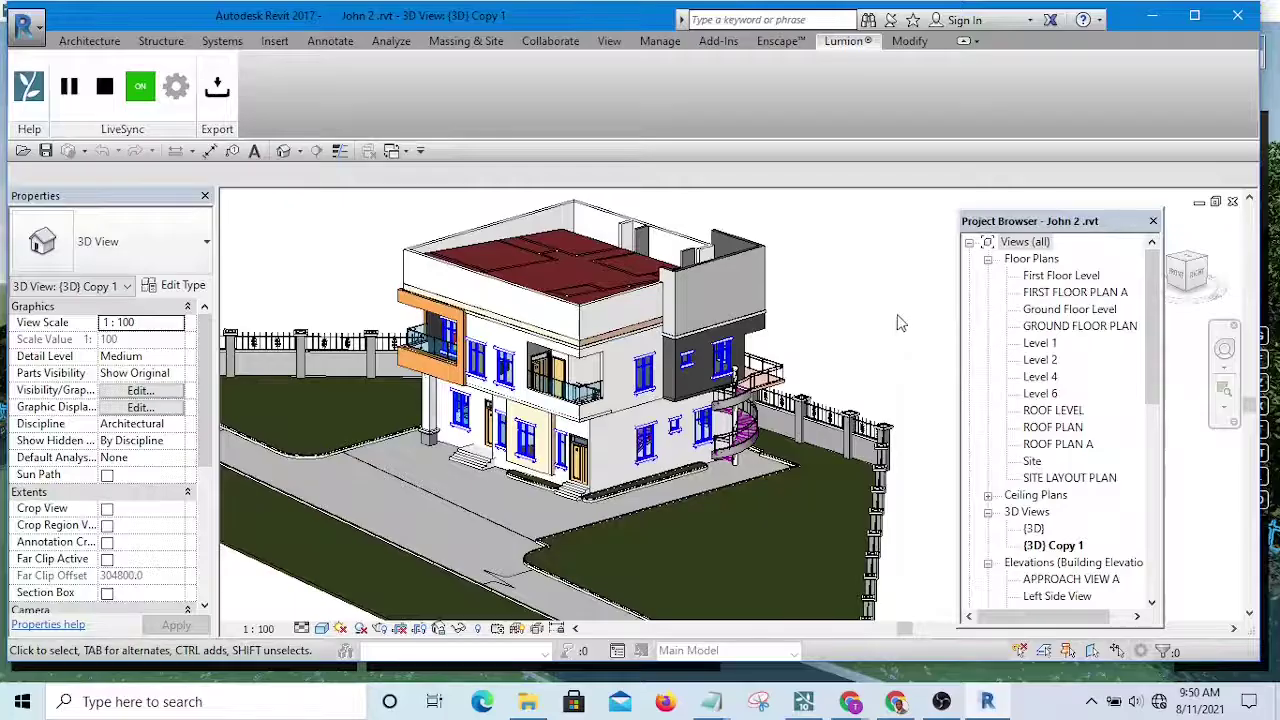
mouse_move(895, 317)
middle_mouse_down("shift")
mouse_move(900, 357)
mouse_move(863, 371)
middle_mouse_up("shift")
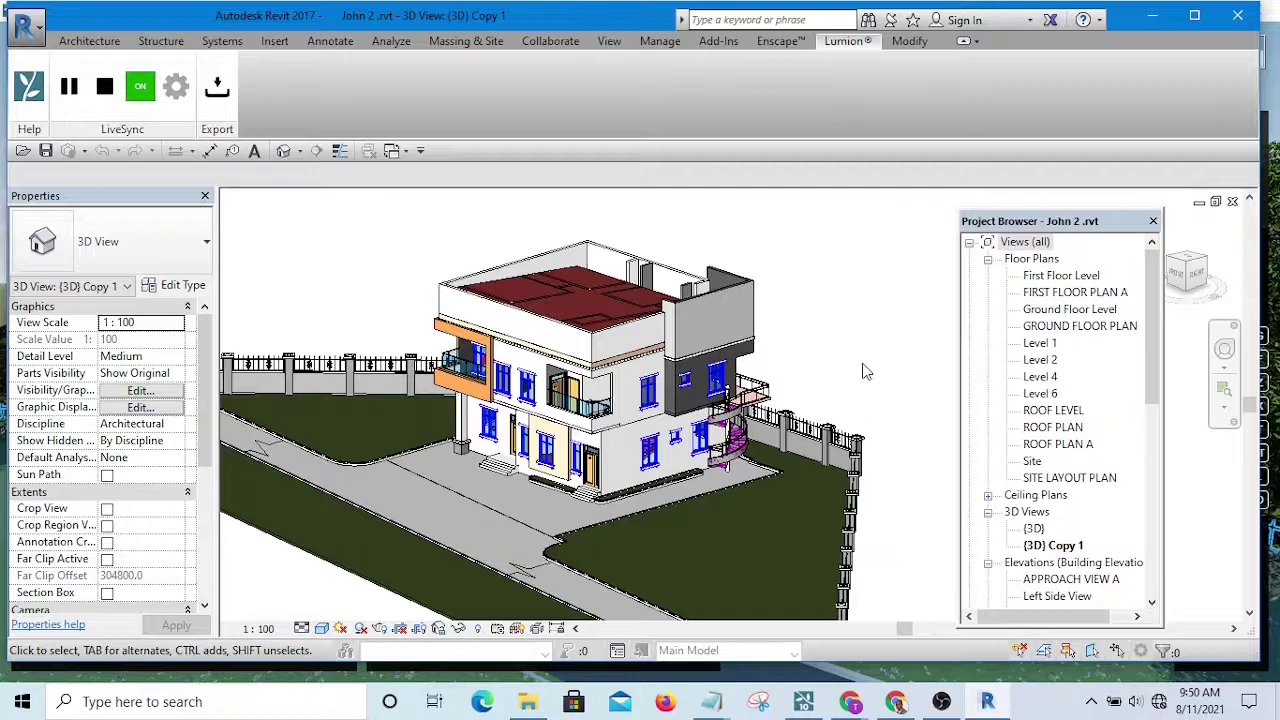